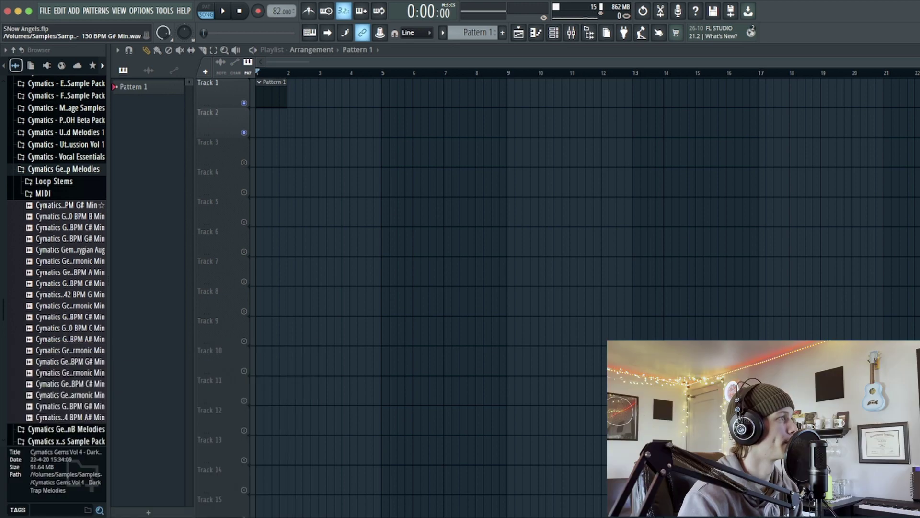
Preview the first four melody loops in the Cymatics Gems Vol 4 - Dark Trap Melodies folder.
click(66, 205)
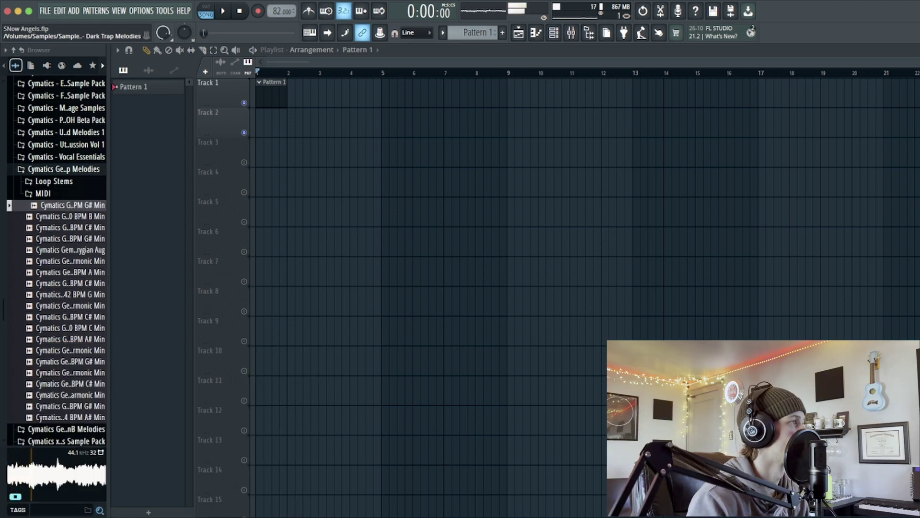
click(66, 216)
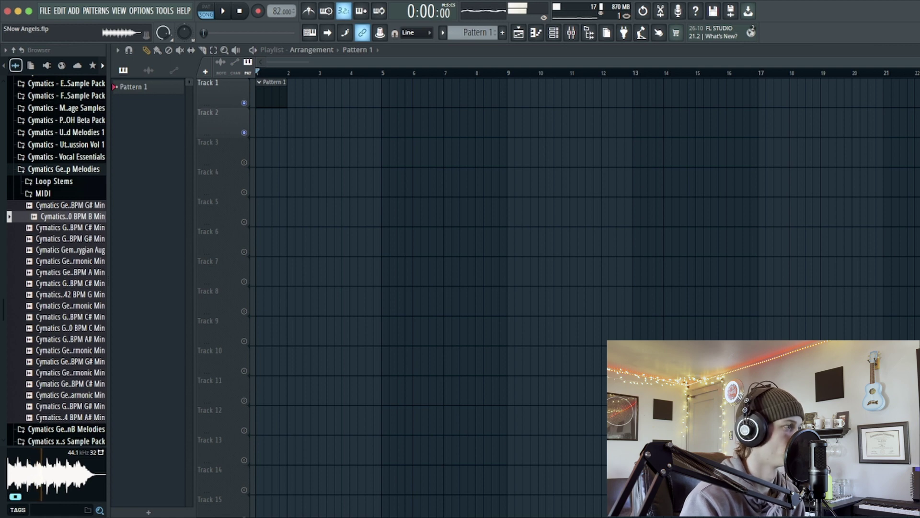
click(70, 228)
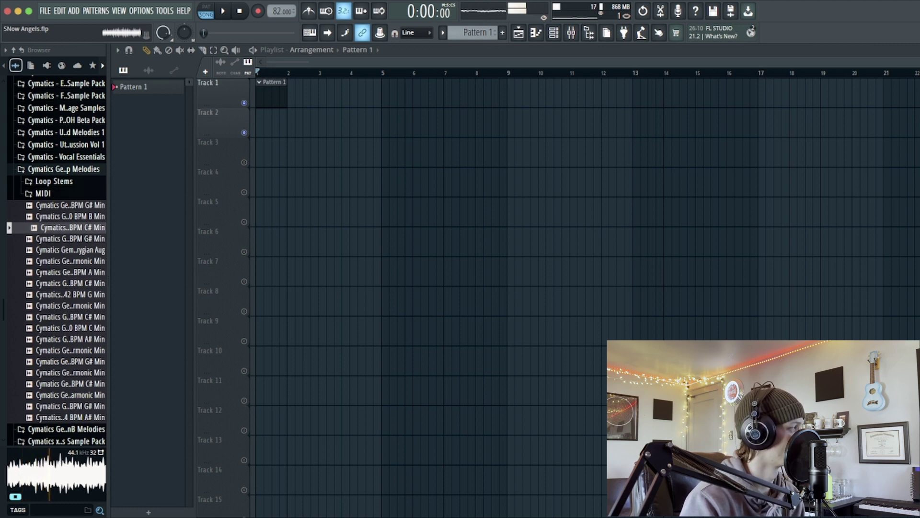
key(Down)
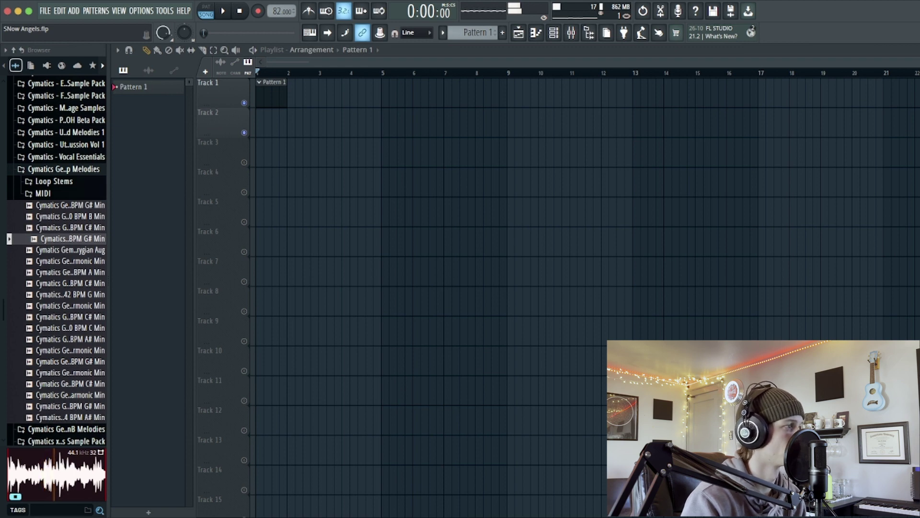
Replace the Pattern 1 clip on Track 1 with the Demons 137 BPM G# Min loop at bar 1, with the project tempo at 137.
right_click(277, 96)
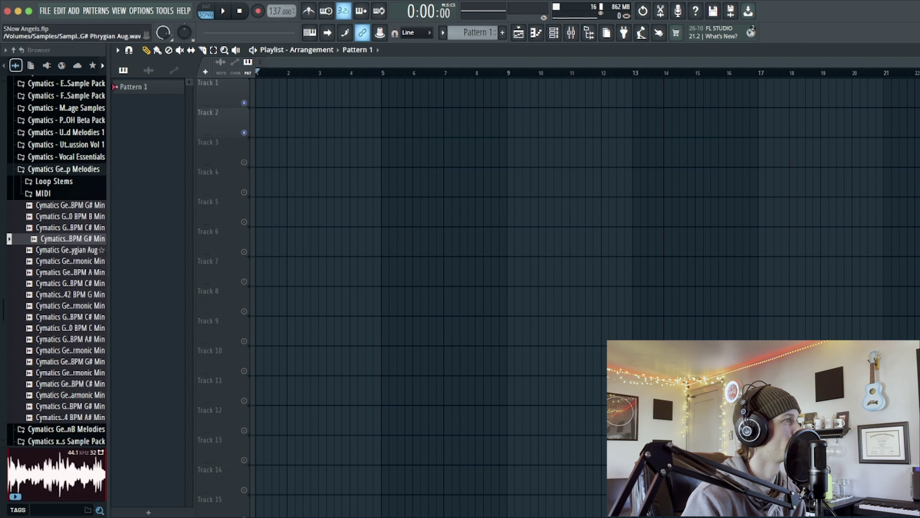
drag(69, 238, 260, 95)
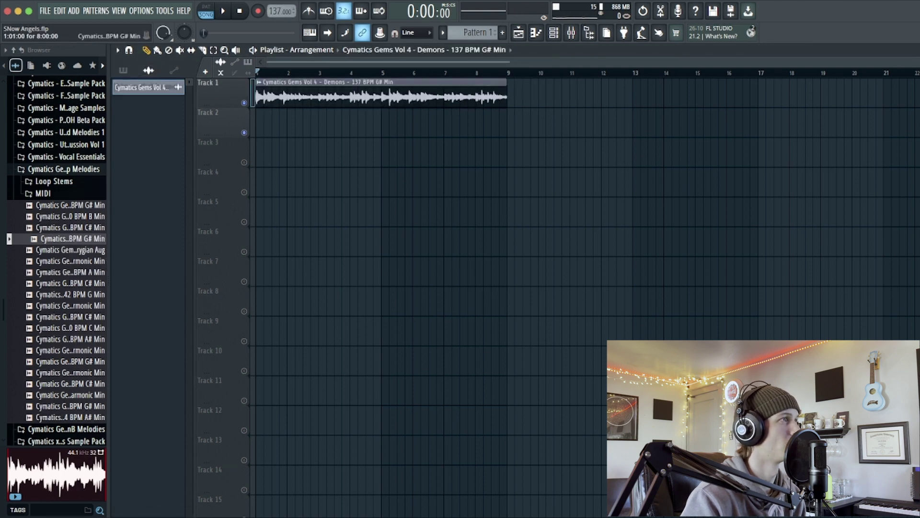
Add Fruity parametric EQ 2 to the Demons loop's mixer track, change band 1's filter type and raise its cutoff frequency during playback.
key(space)
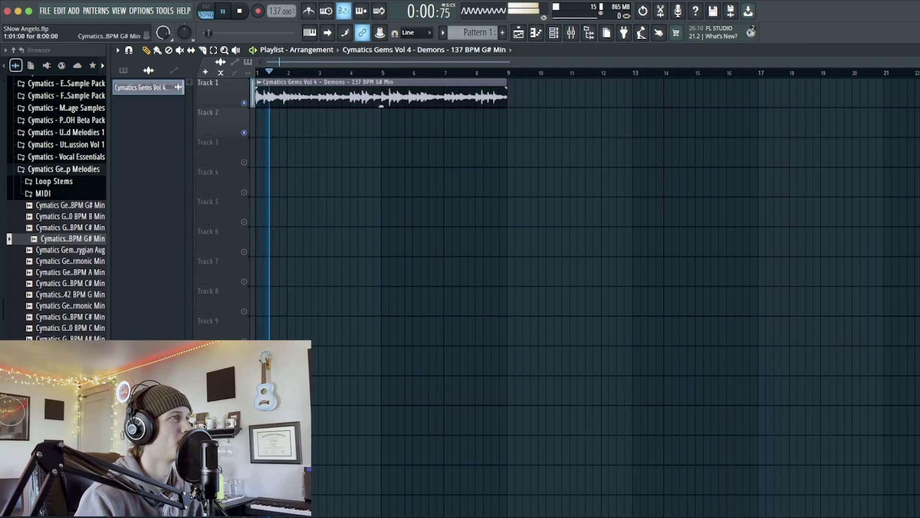
key(F9)
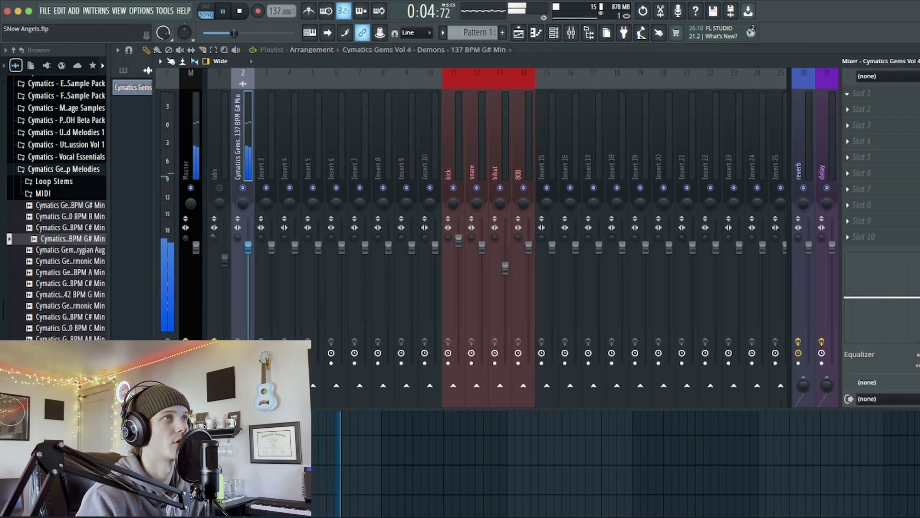
click(206, 258)
right_click(248, 272)
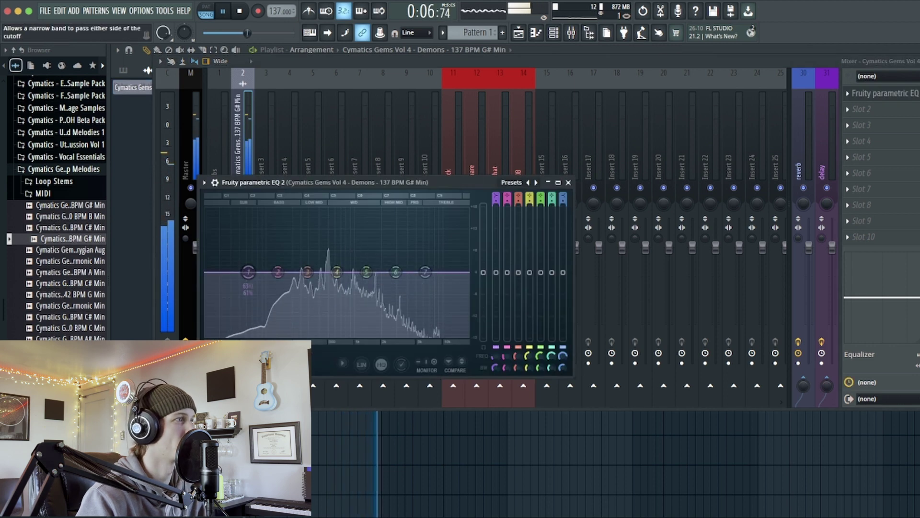
click(309, 320)
drag(248, 272, 272, 271)
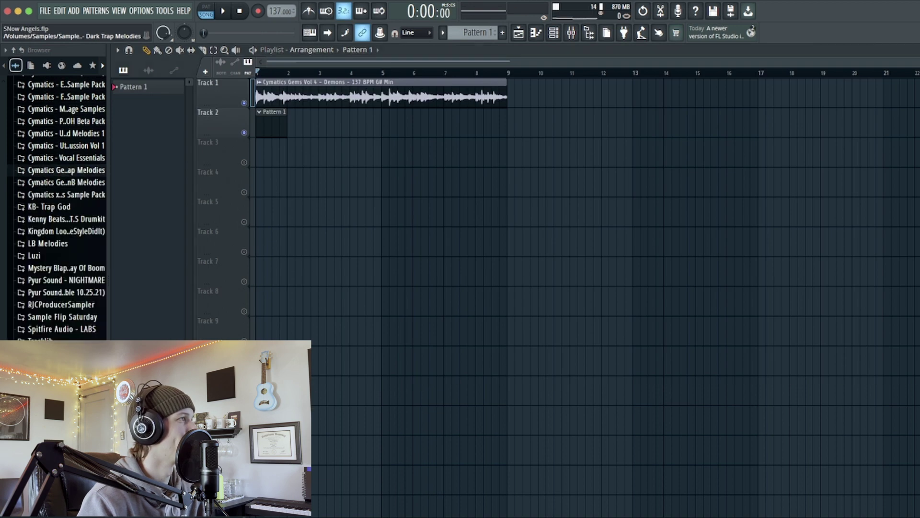
Open the Cymbals folder in the (BETA) drum samples of the Cymatics PHARAOH Beta Pack.
scroll(57, 206, up, 3)
click(66, 211)
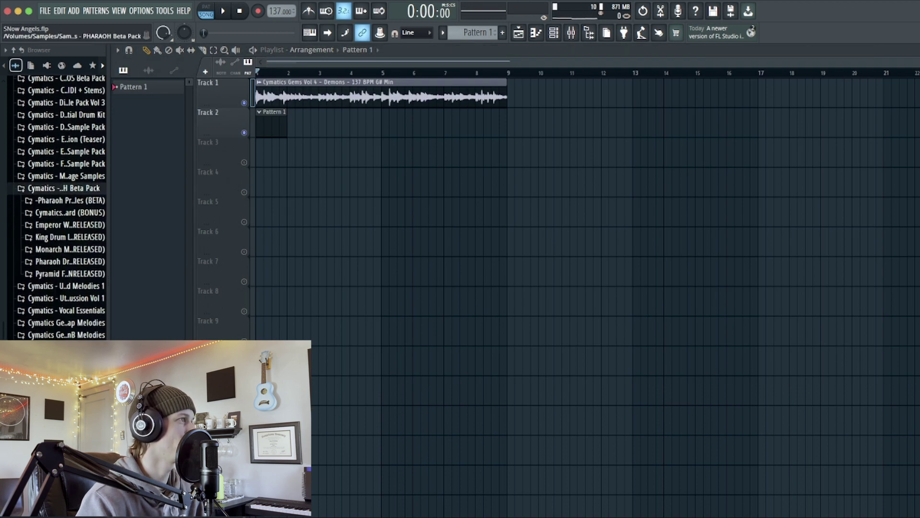
click(67, 200)
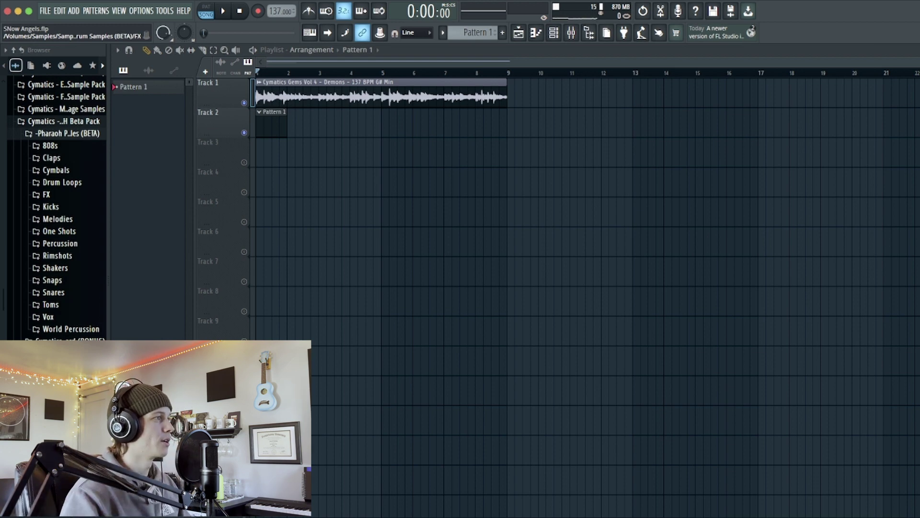
click(56, 171)
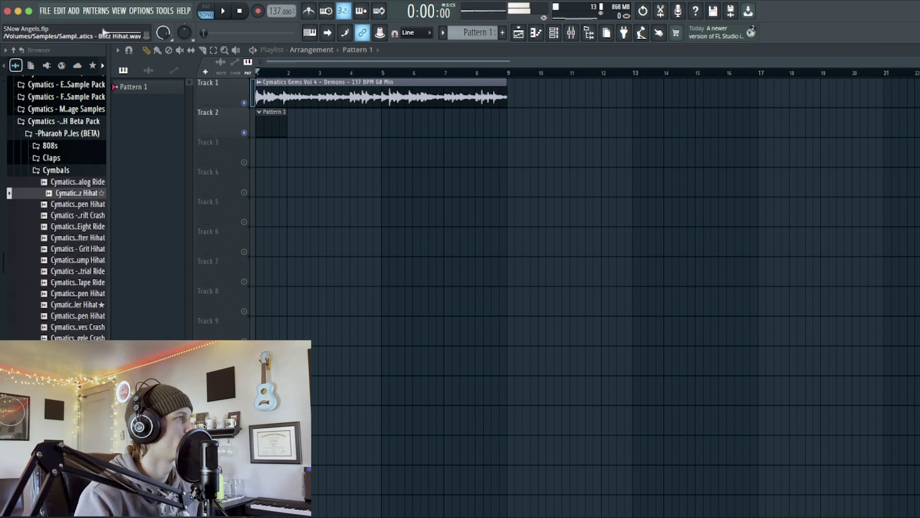
Audition the ride, crash and hi-hat samples in the Cymbals folder and choose the Blitz Hihat.
click(76, 181)
click(76, 193)
click(77, 215)
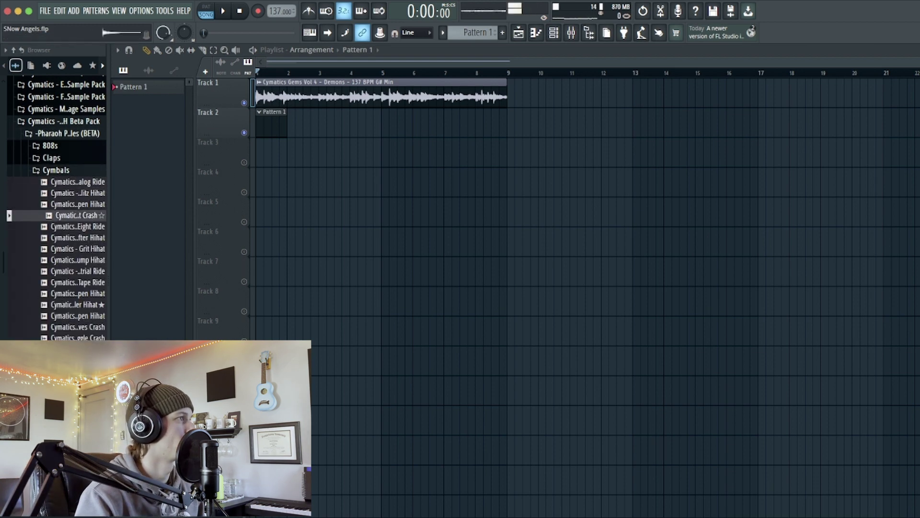
click(79, 226)
click(76, 237)
click(77, 249)
click(77, 260)
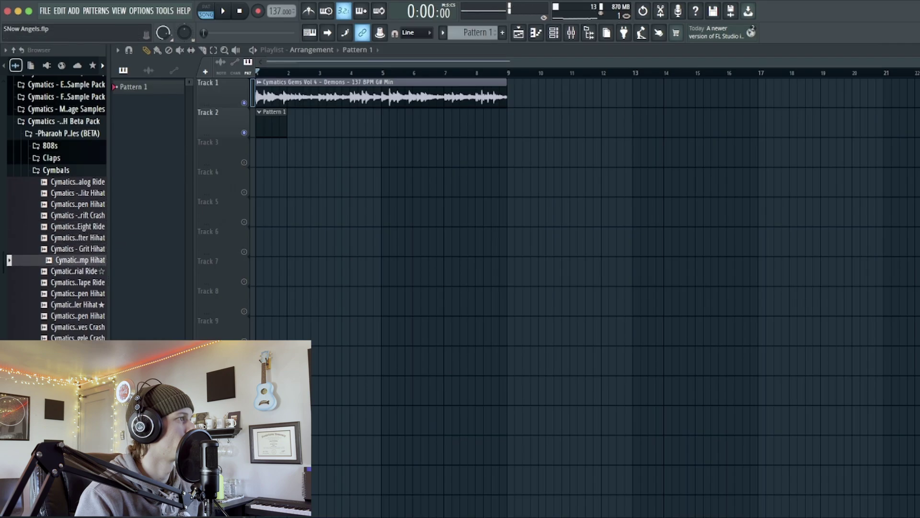
click(77, 271)
click(77, 226)
click(77, 203)
click(77, 193)
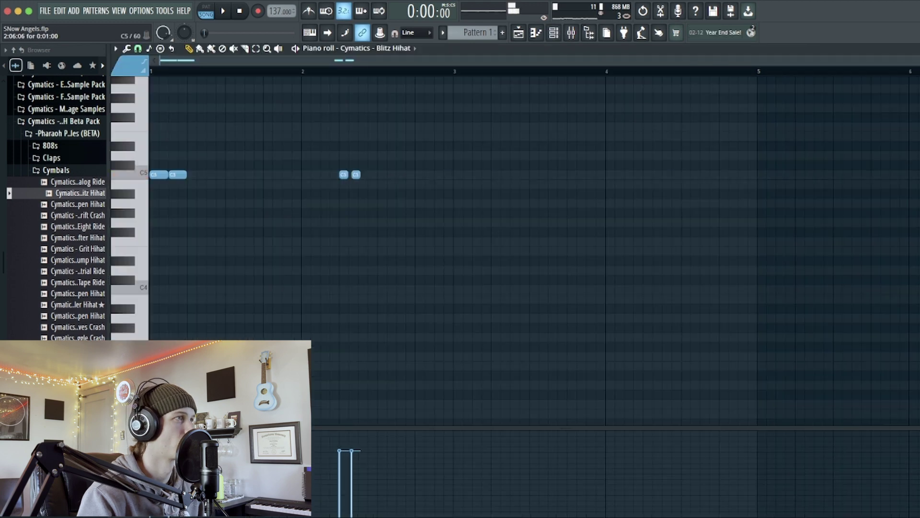
Add further short C5 hi-hat notes across bar 2 of the Blitz Hihat pattern, including one just before the existing group.
click(363, 174)
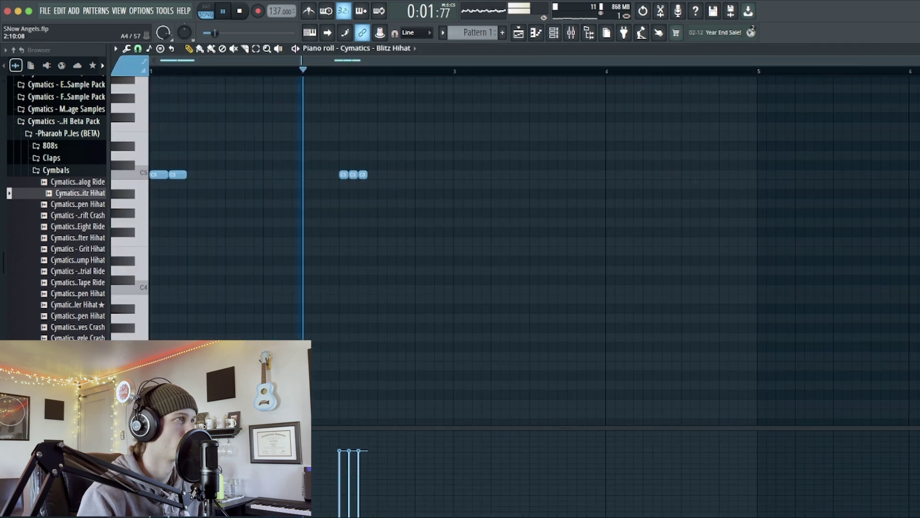
click(382, 175)
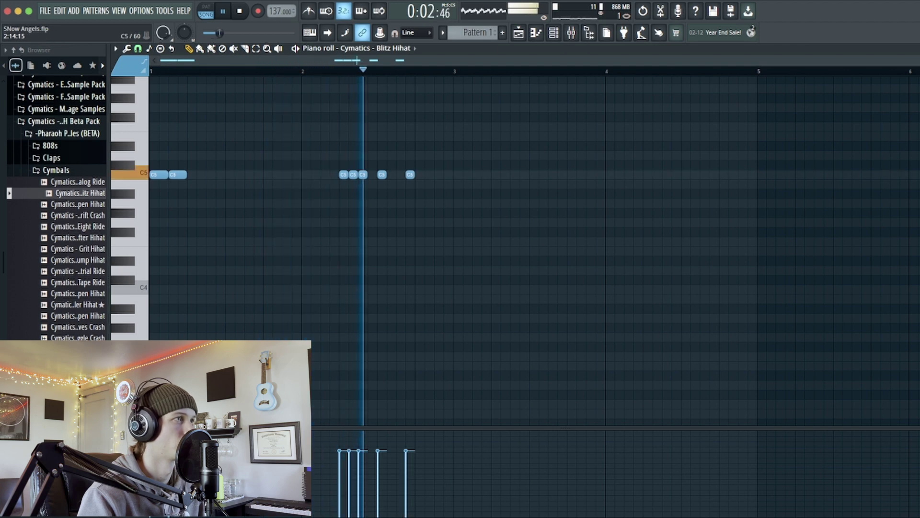
click(410, 174)
click(439, 174)
key(space)
click(334, 174)
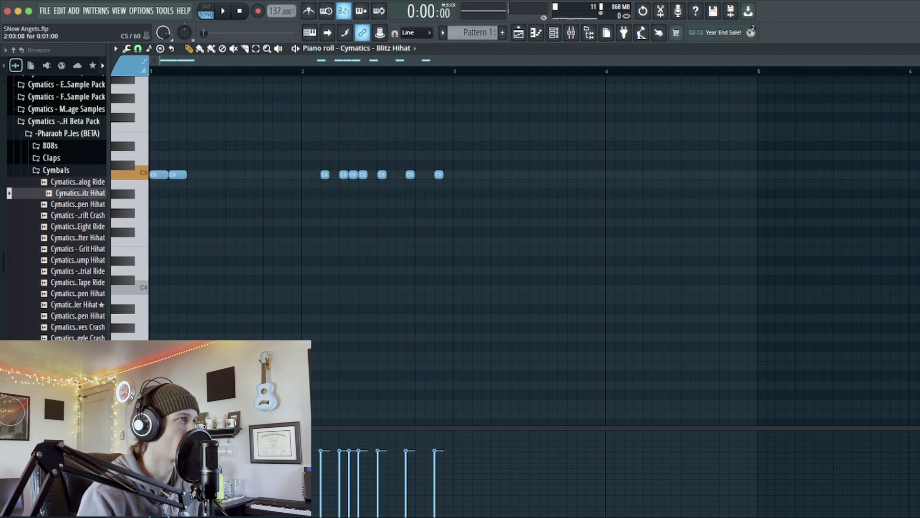
Chop the long C5 note near the start of bar 2 into a fast four-note roll and play the pattern.
scroll(331, 213, down, 1)
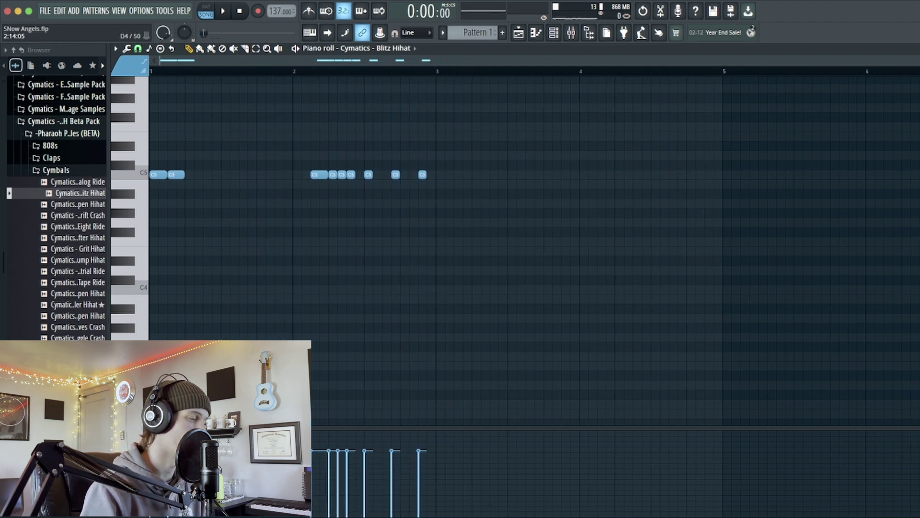
drag(306, 132, 331, 266)
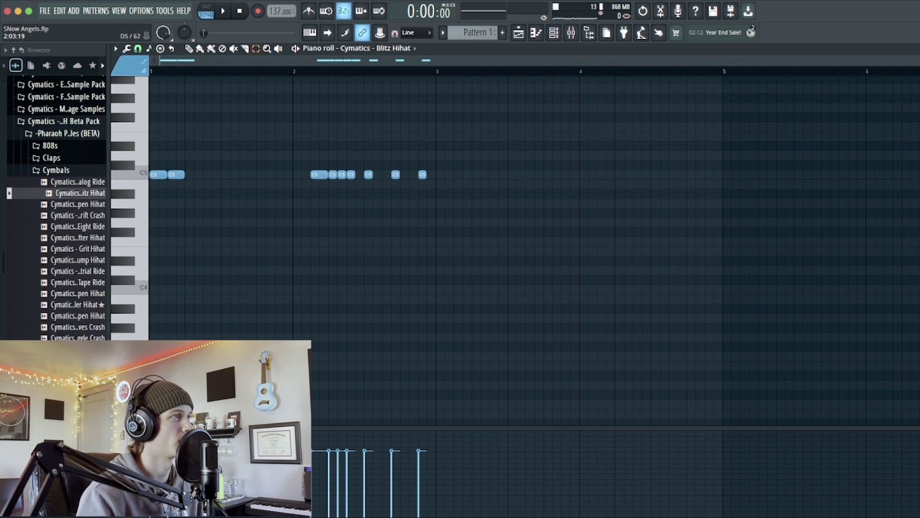
key(alt+u)
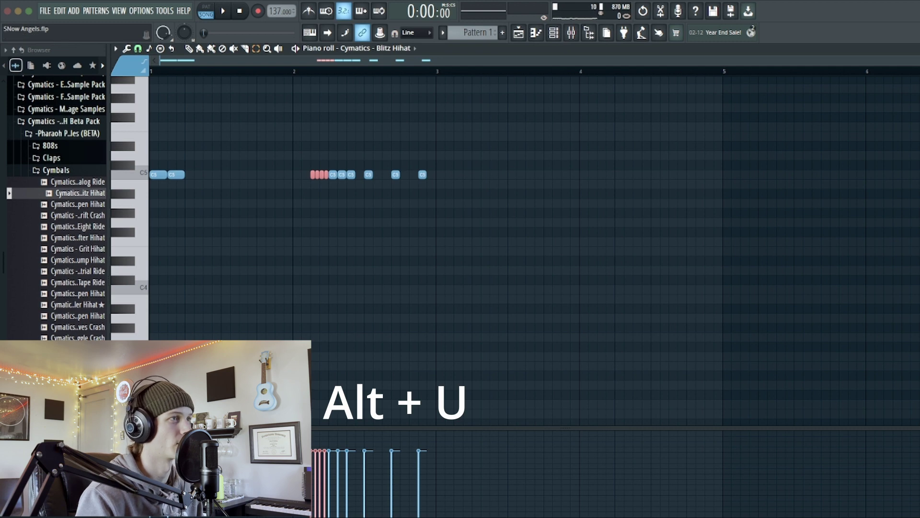
key(space)
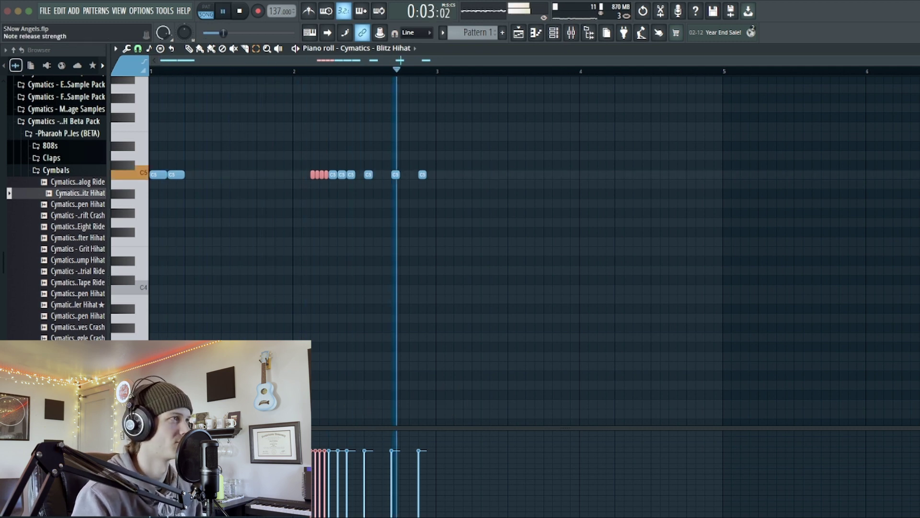
Play back the four-bar hi-hat pattern, then duplicate all of its notes into bars 5 to 8.
key(space)
key(space)
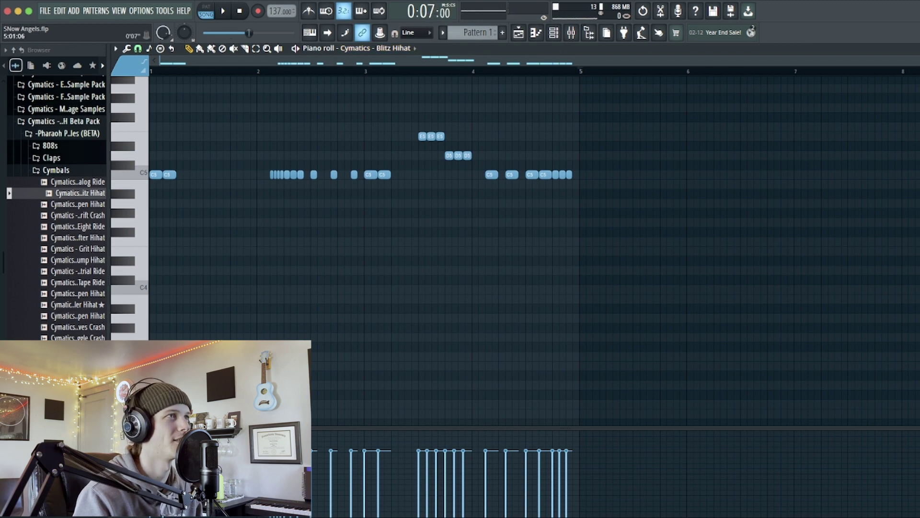
key(ctrl+a)
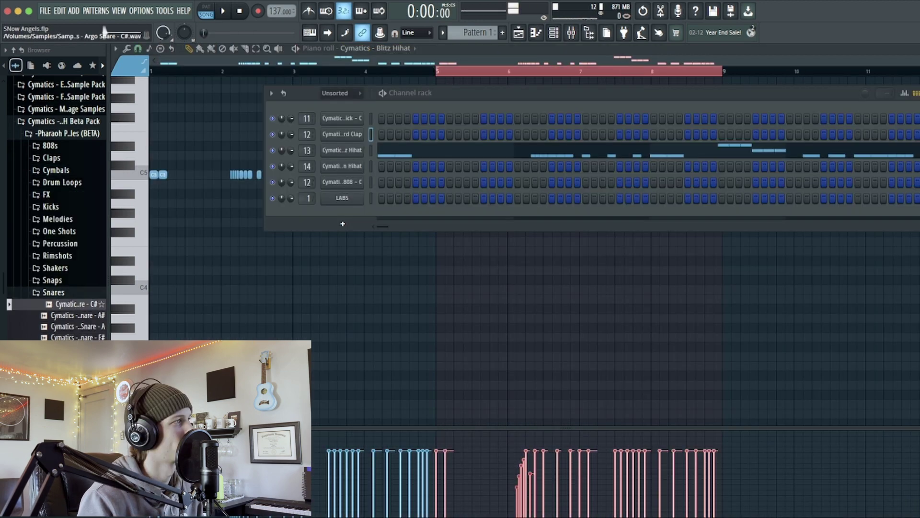
Audition the snares, replace the clap channel's sample with Argo Snare - C#, and place hits on step 9 of each bar.
key(Down)
key(Down)
key(Down)
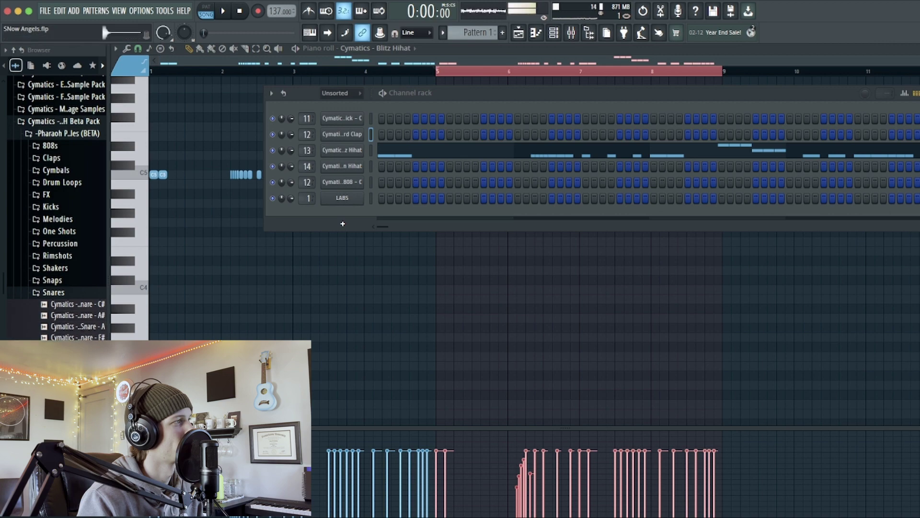
key(Up)
key(Up)
key(Up)
key(Return)
key(space)
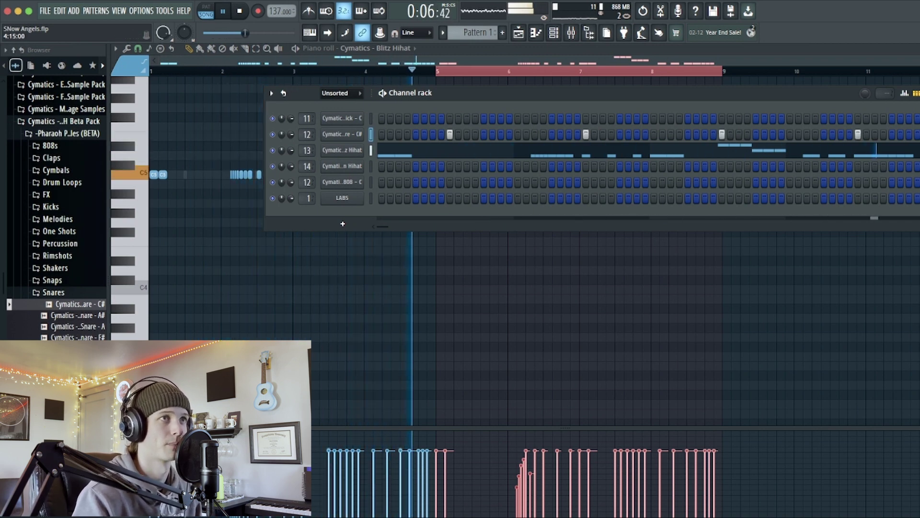
Open the 808s folder under Drum One Shots in the Cymatics Essential Drum Kit.
key(F6)
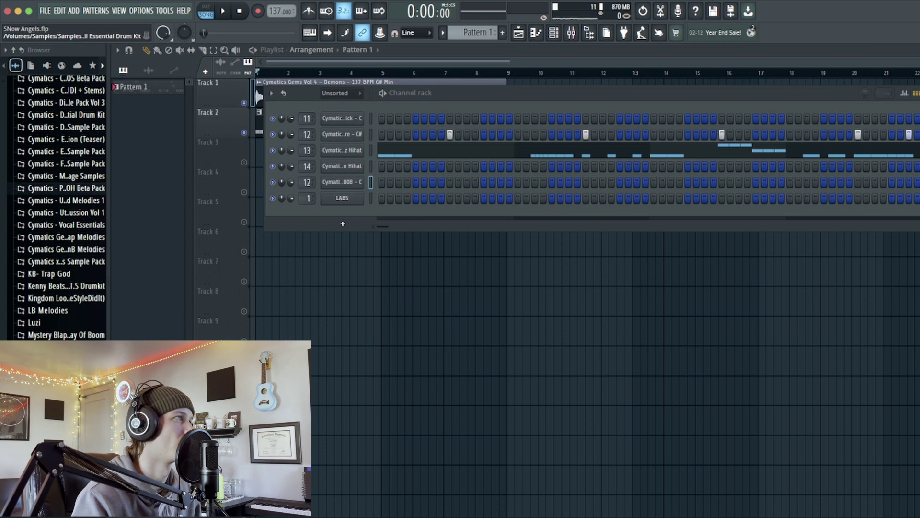
scroll(56, 208, up, 4)
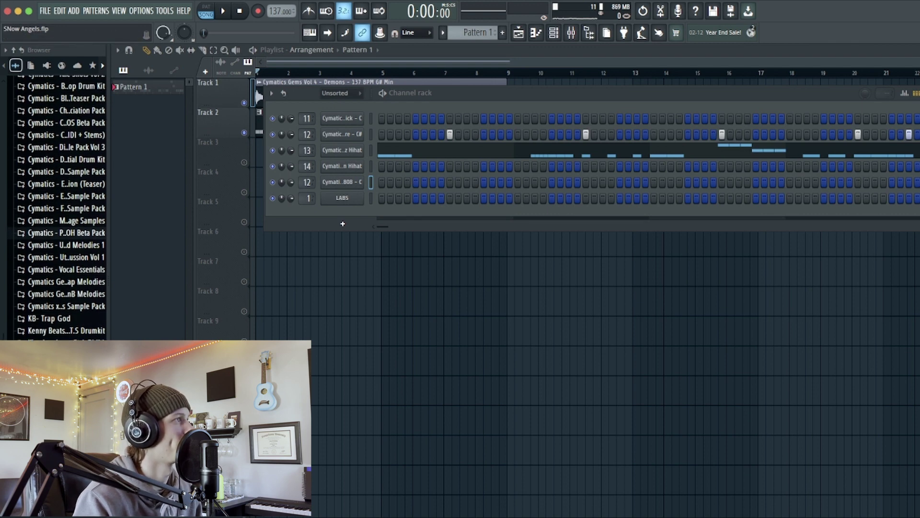
click(62, 159)
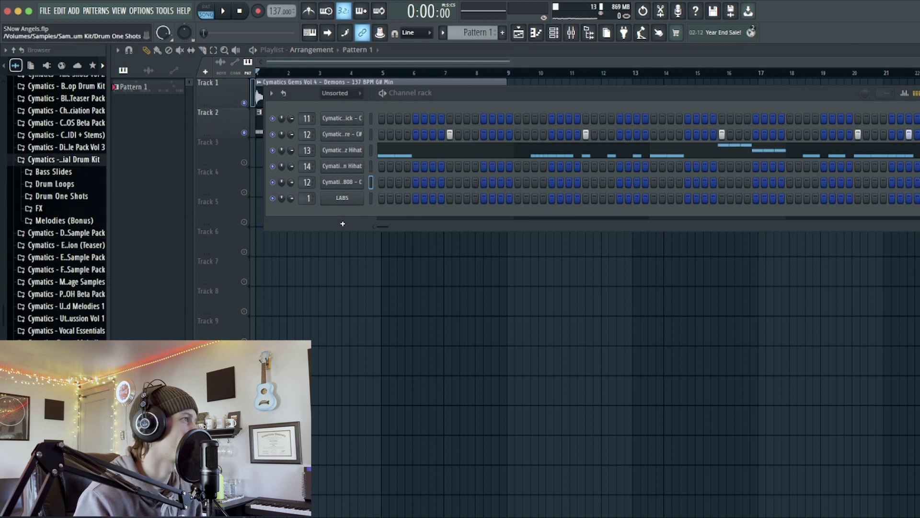
click(53, 172)
click(62, 330)
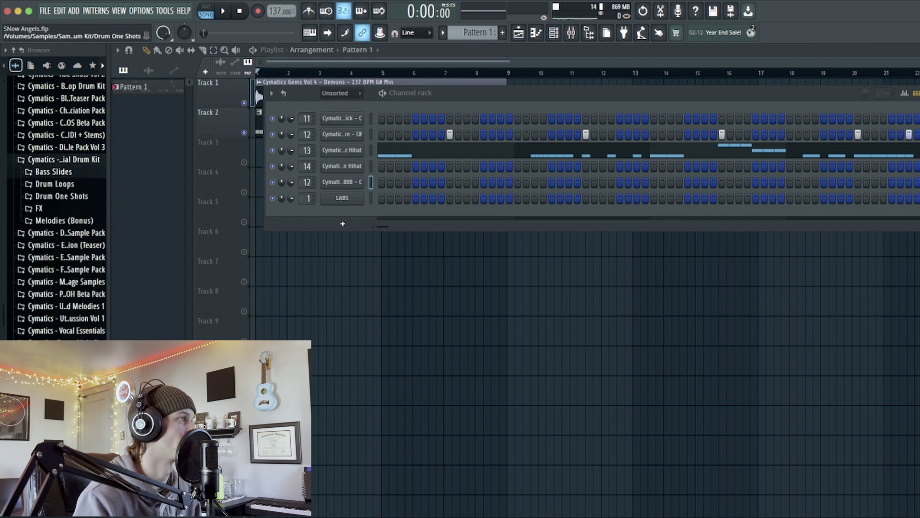
click(64, 221)
click(64, 220)
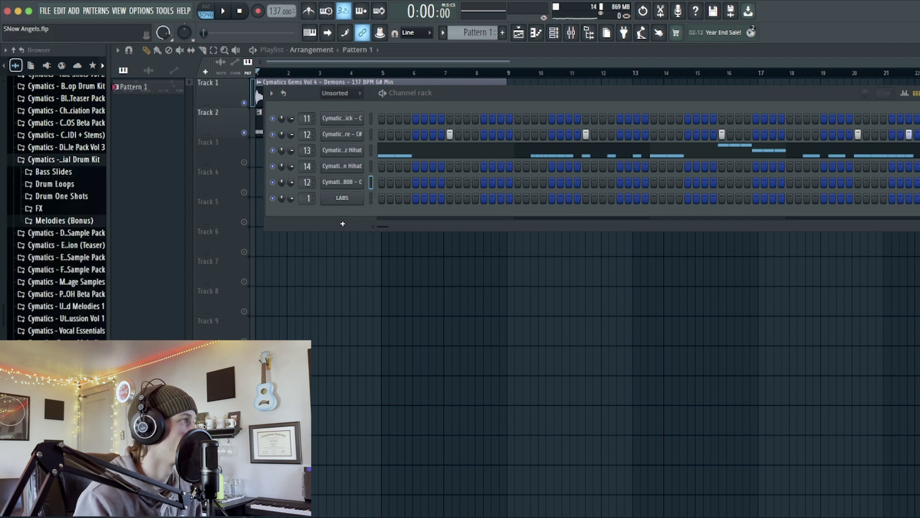
click(62, 196)
click(50, 208)
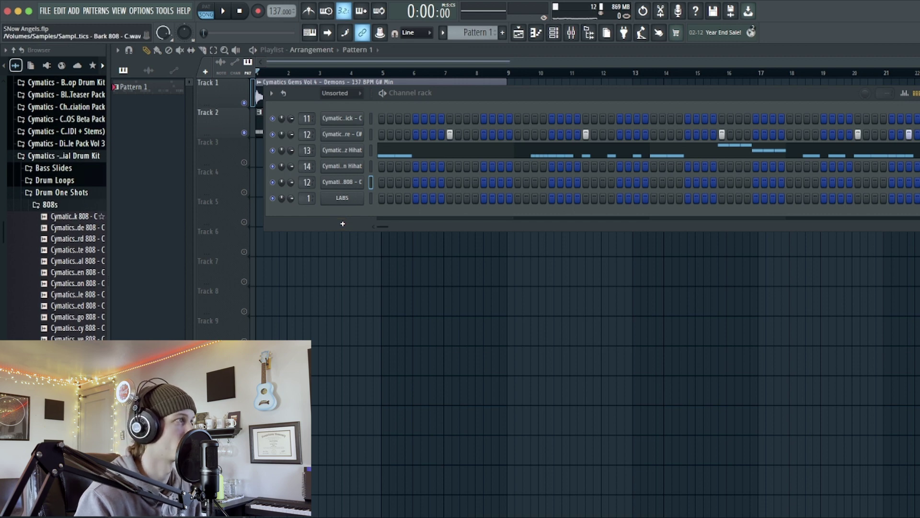
Audition the 808 one-shots and load Essential 808 - C into a sampler channel.
click(76, 228)
click(76, 216)
click(76, 249)
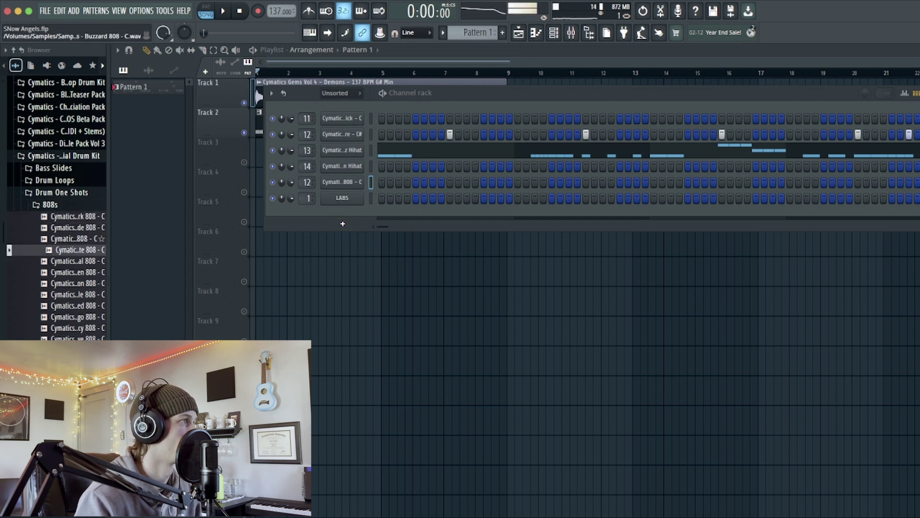
click(76, 238)
click(77, 261)
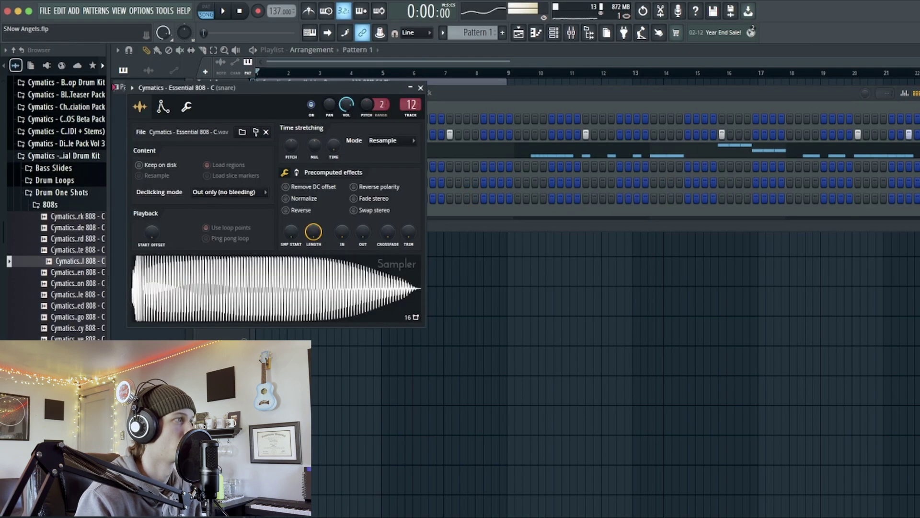
Write the 808 notes: G#7 in bars 1 and 3, a D#8, C#8, F#7 run in bar 4, and E7 from bar 5 to 7.
key(space)
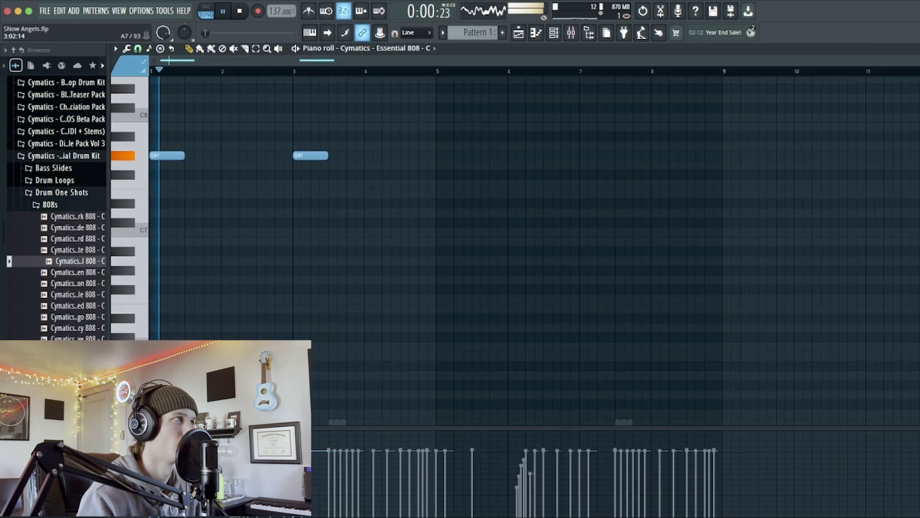
scroll(528, 201, up, 2)
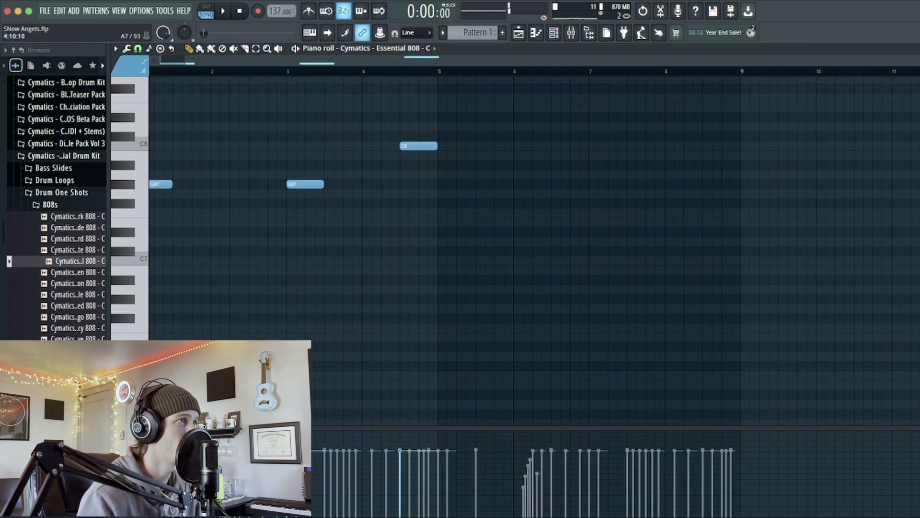
scroll(409, 182, up, 2)
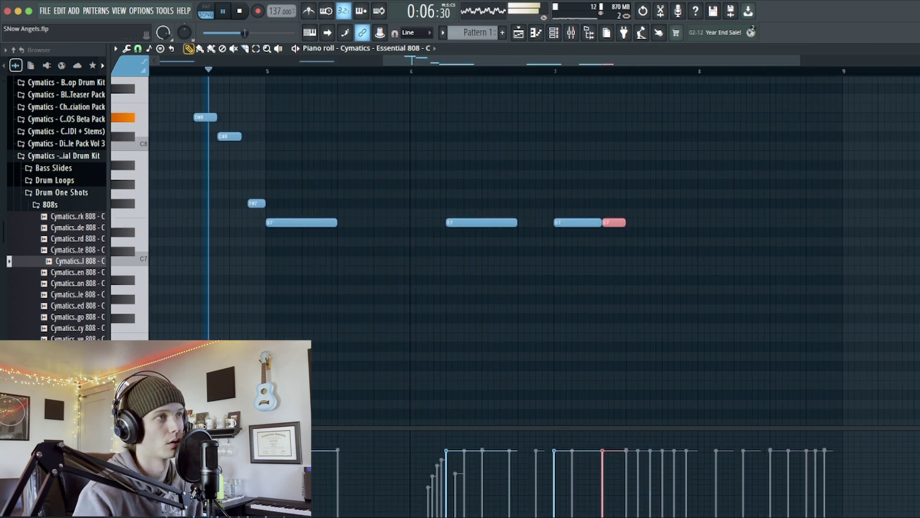
Lengthen the second E7 note in bar 7, shift it slightly later, and extend the first one to meet it.
drag(625, 222, 650, 223)
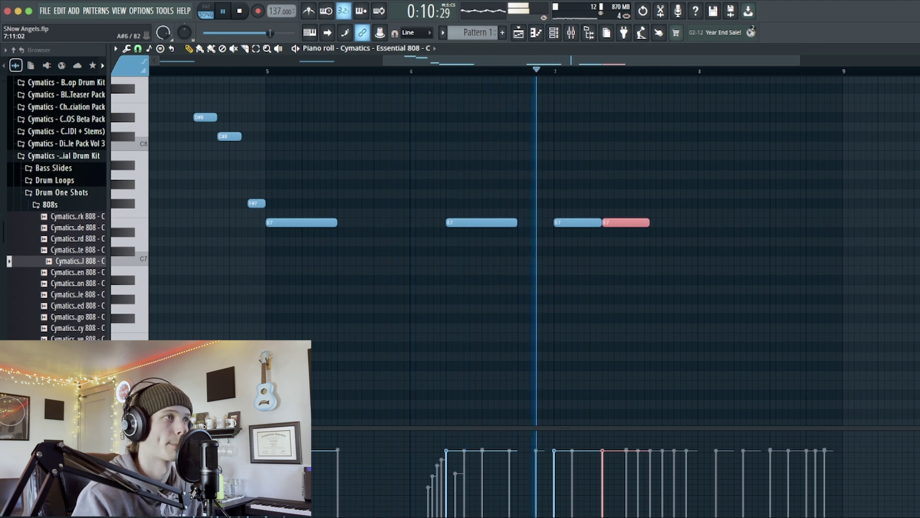
drag(624, 222, 629, 222)
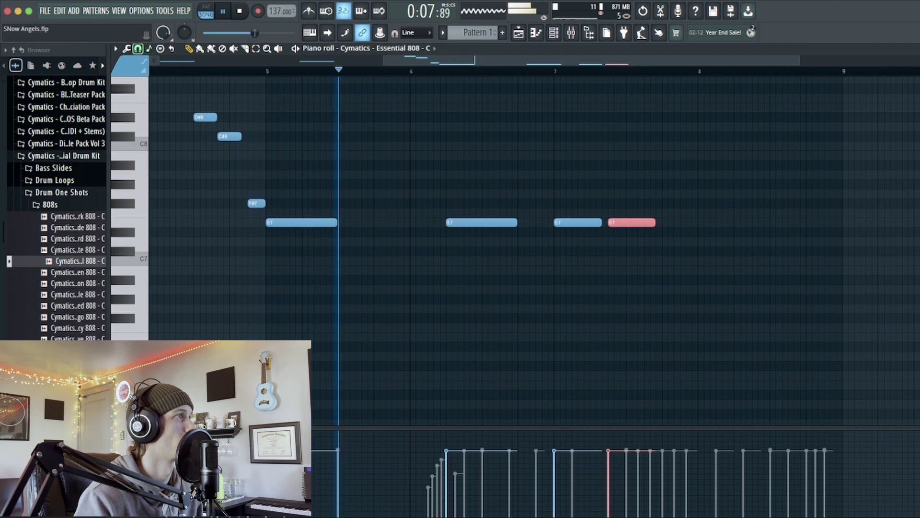
drag(601, 223, 608, 222)
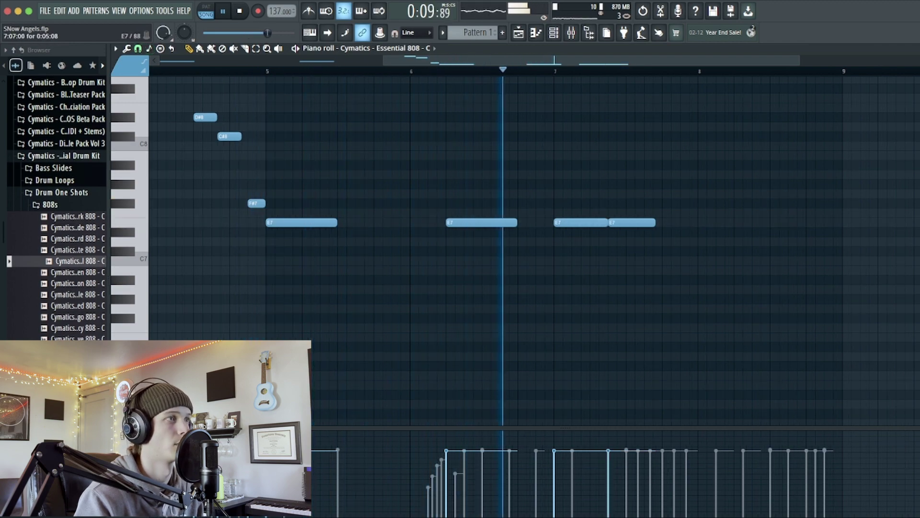
Add two back-to-back F#7 notes filling bar 8 from 8:05:00 and transpose the whole 808 line down two octaves.
ctrl+scroll(665, 239, down, 1)
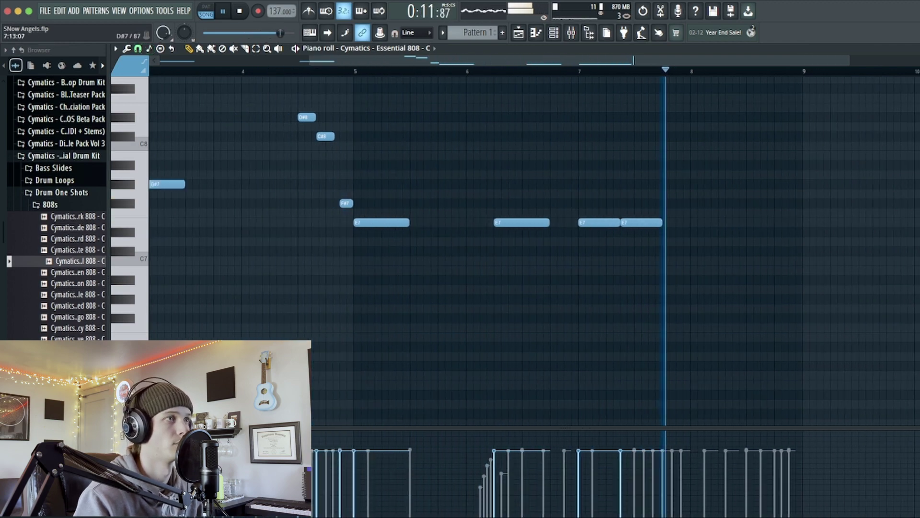
key(space)
key(space)
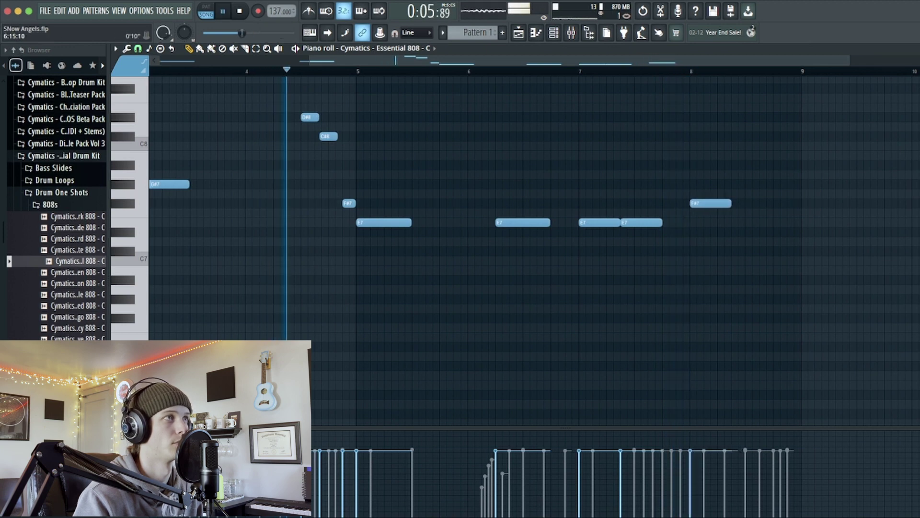
drag(710, 203, 739, 203)
key(space)
key(space)
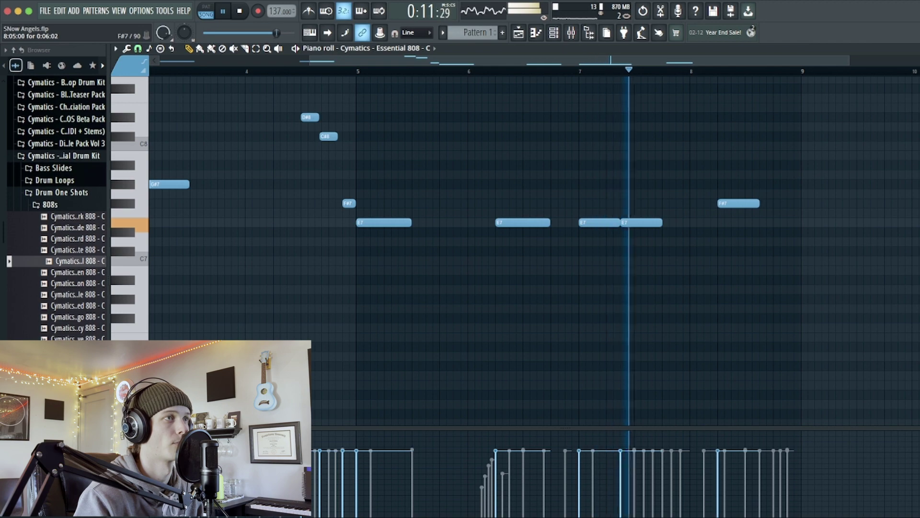
scroll(746, 232, up, 1)
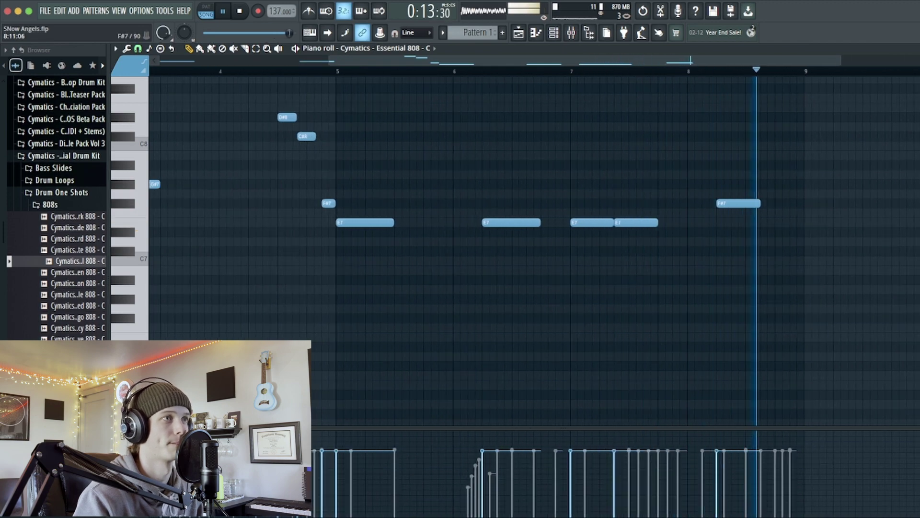
click(766, 203)
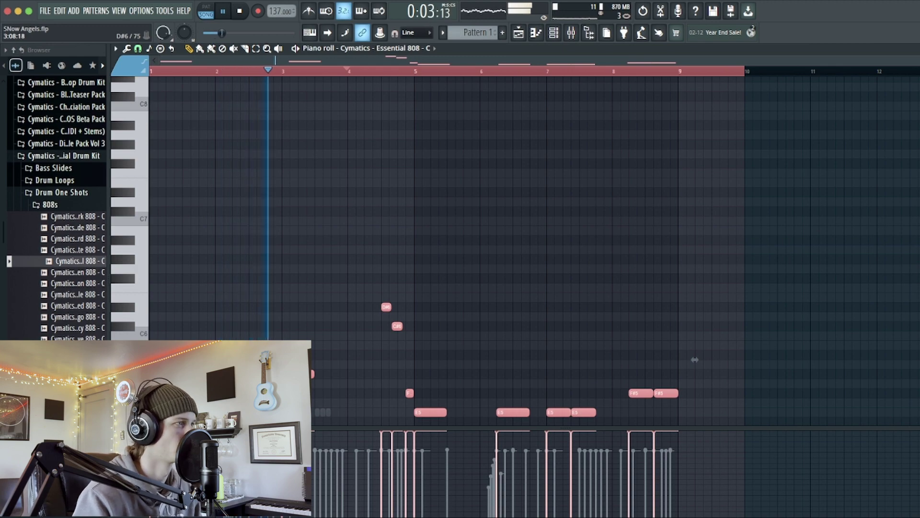
Change the C#6 note in bar 4 to a second D#6 and play the 808 line back.
scroll(414, 374, up, 5)
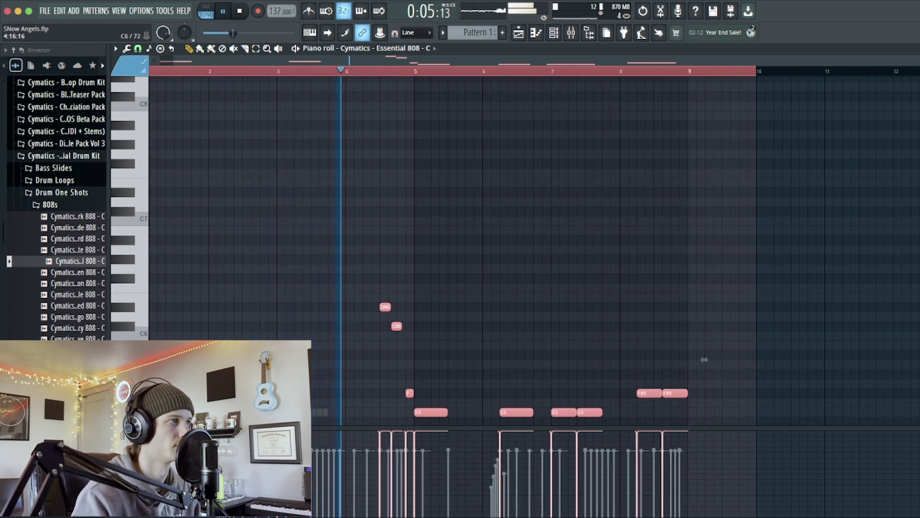
key(space)
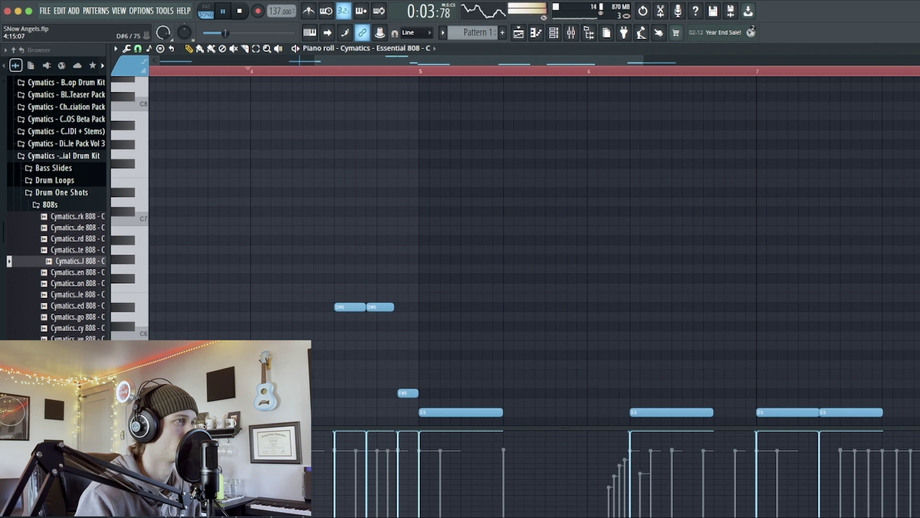
scroll(432, 336, down, 4)
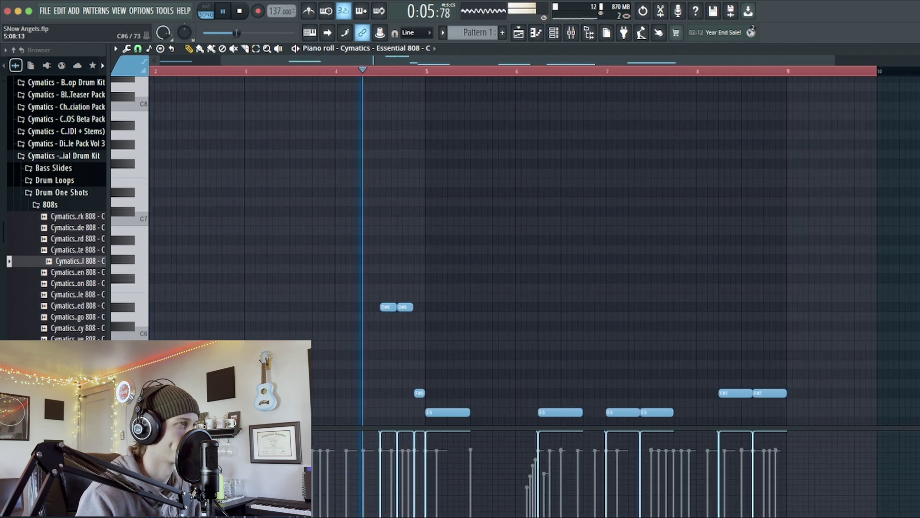
scroll(460, 335, down, 3)
key(space)
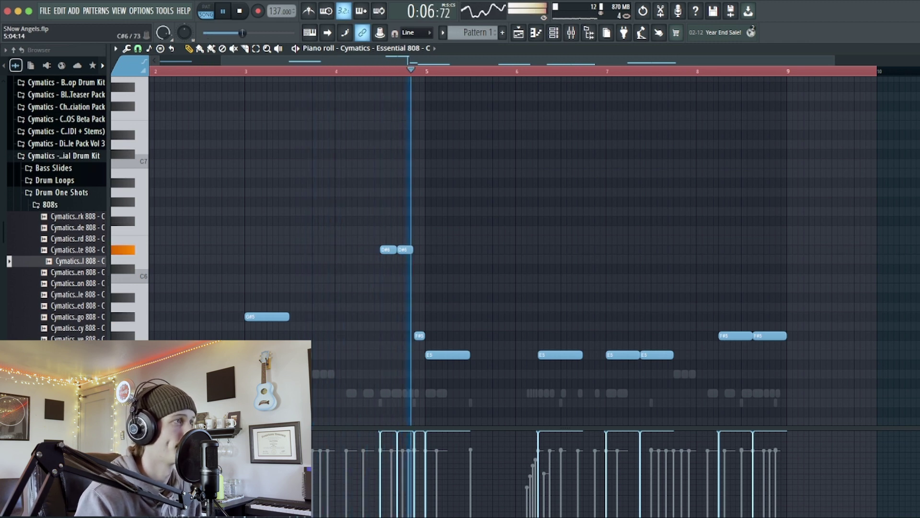
Delete the two D#6 notes in bar 4 of the 808 line and play the pattern through to bar 8.
key(space)
key(space)
right_click(389, 250)
right_click(405, 250)
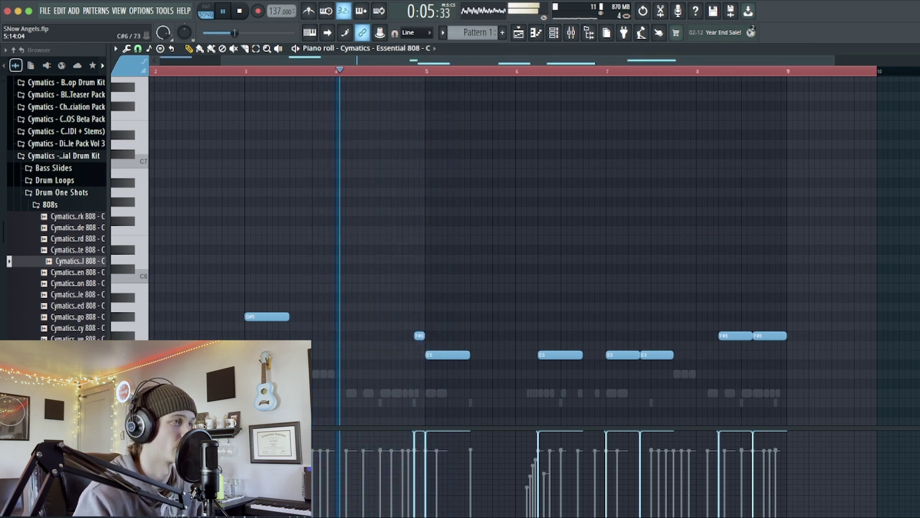
scroll(493, 276, down, 1)
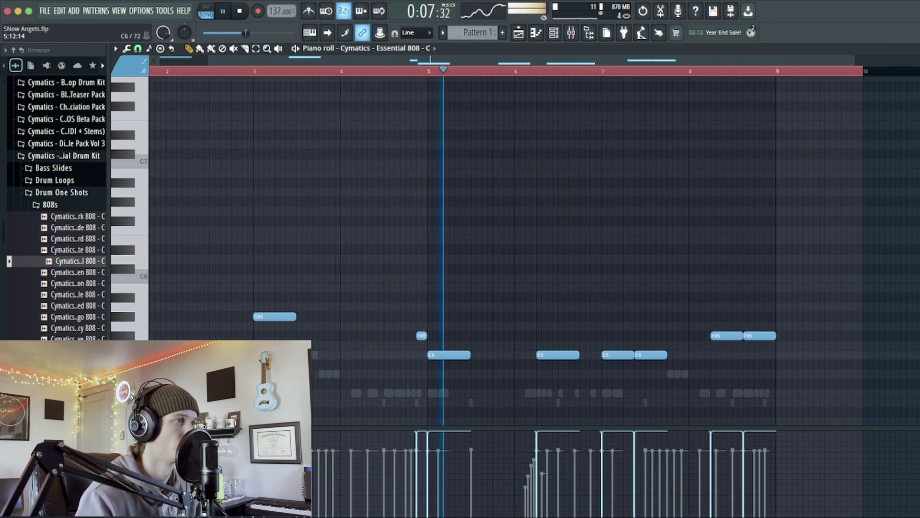
scroll(493, 276, down, 2)
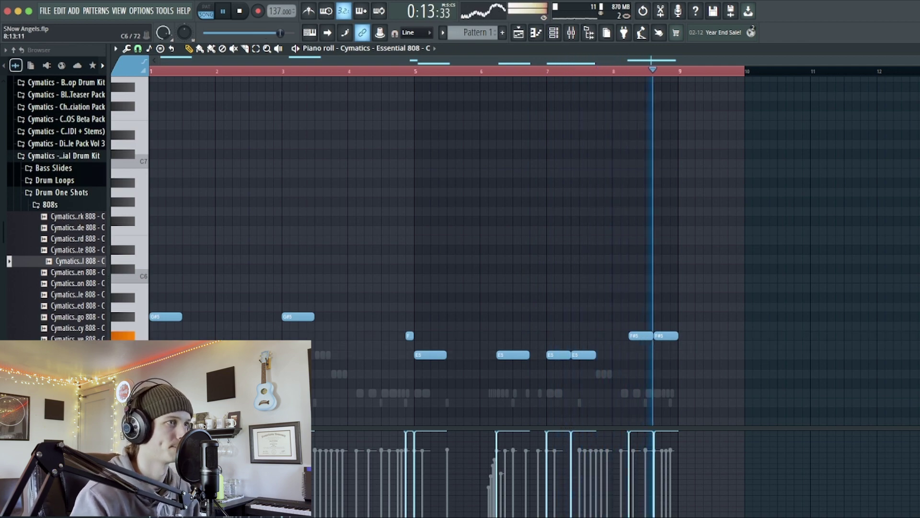
key(space)
Trim the Pattern 1 clip on Track 2 at bar 9 and add a Grit Hihat channel hitting every second step.
key(F5)
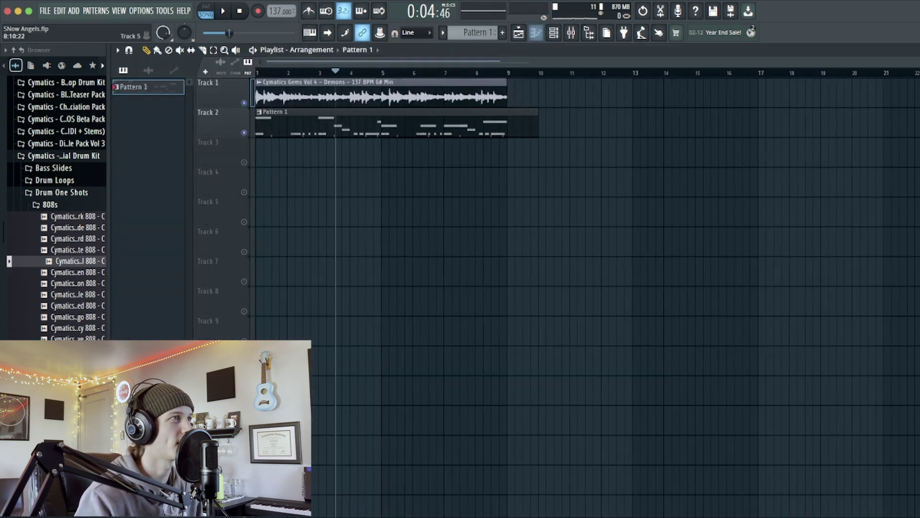
scroll(506, 123, up, 5)
key(c)
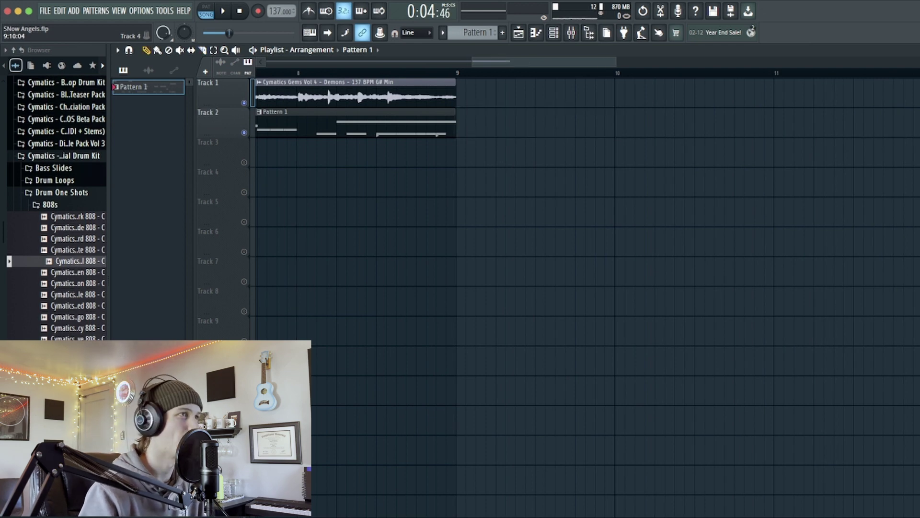
scroll(546, 182, down, 5)
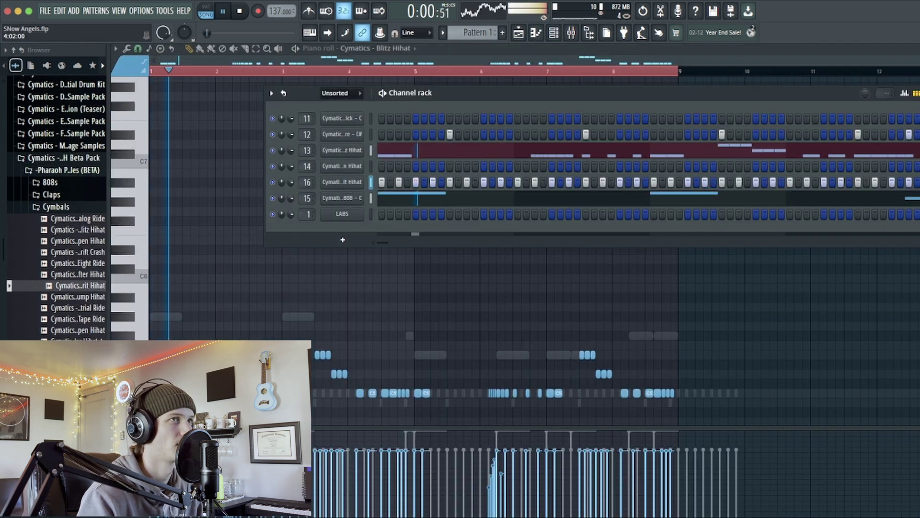
Transpose all Grit Hihat notes up eleven semitones to B5 in the piano roll during playback.
click(919, 93)
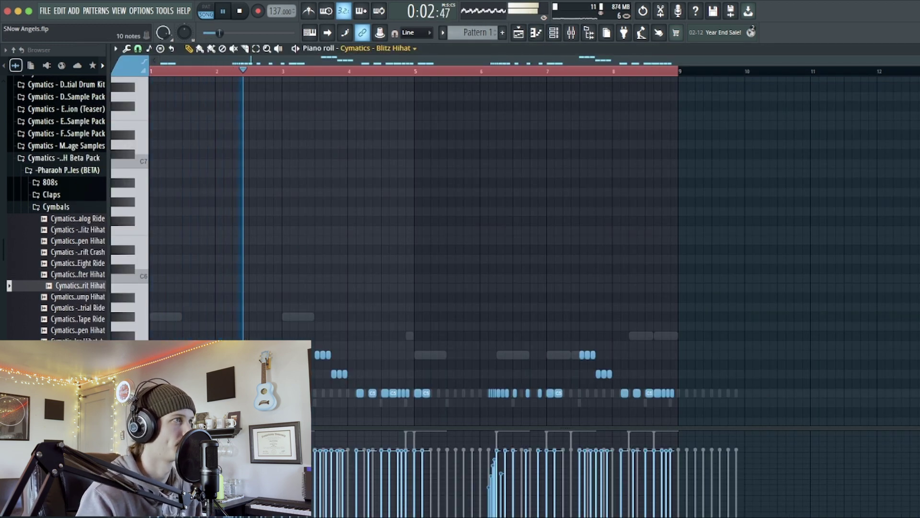
click(366, 259)
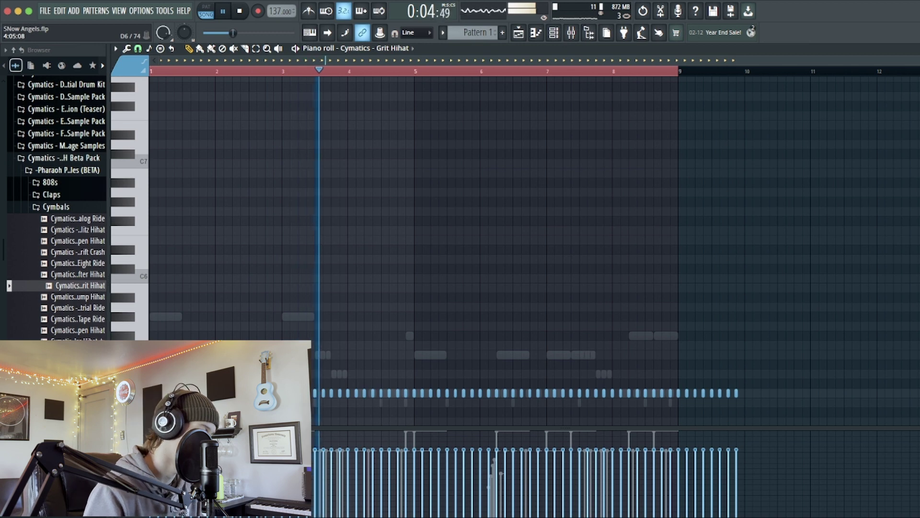
key(super+a)
key(shift+Up)
key(shift+Up)
key(shift+Up)
key(shift+Up)
key(shift+Up)
key(shift+Up)
key(shift+Up)
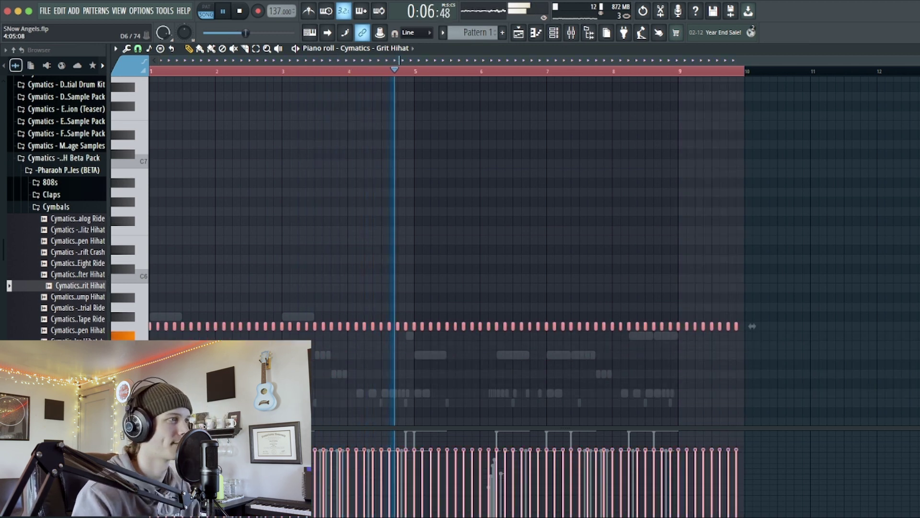
key(shift+Up)
key(shift+Up)
key(shift+Up)
key(shift+Up)
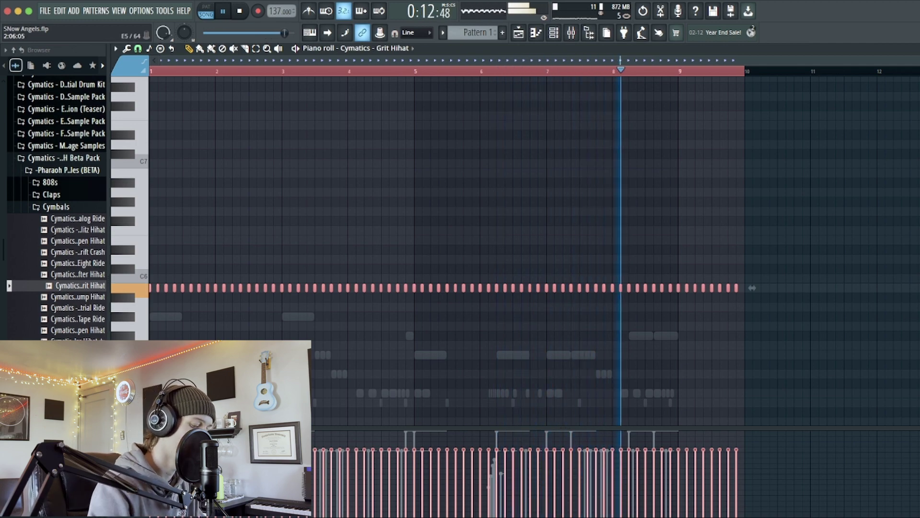
Undo the pitch randomization of the Grit Hihat notes, lower them to A#5, and randomize only their velocities.
key(space)
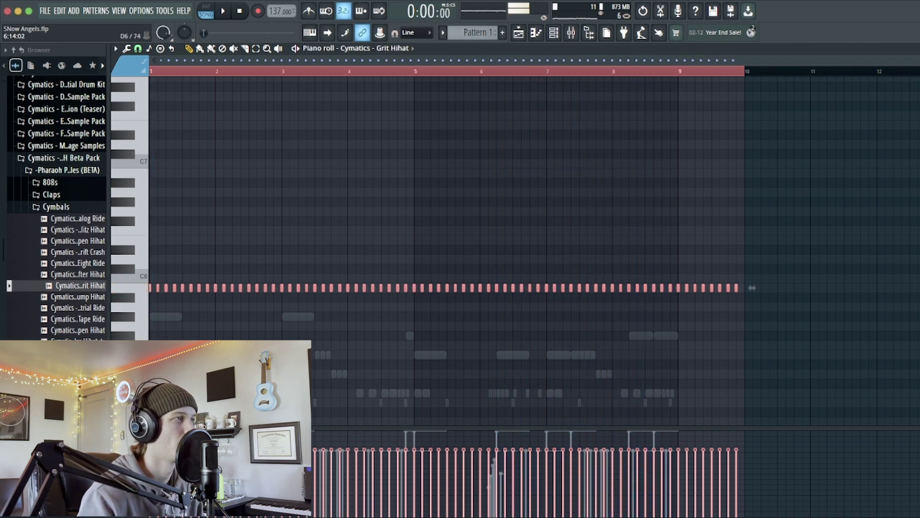
key(ctrl+z)
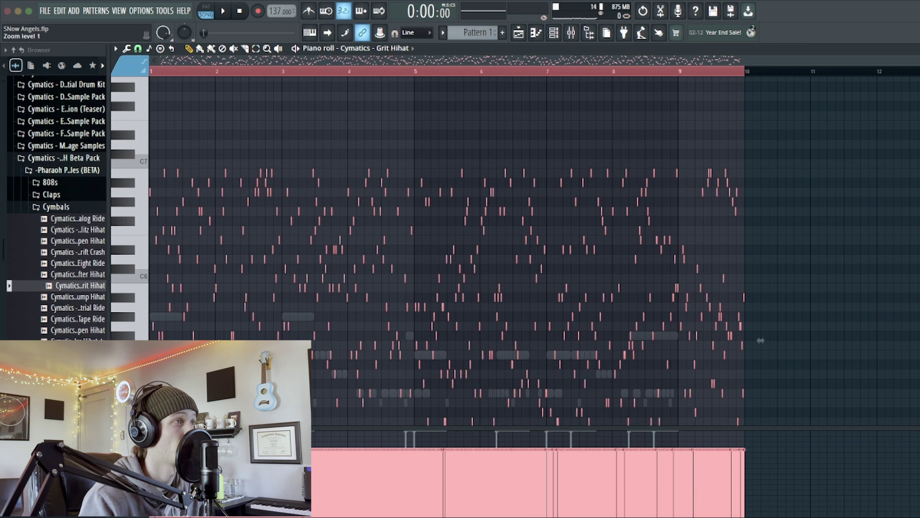
key(ctrl+z)
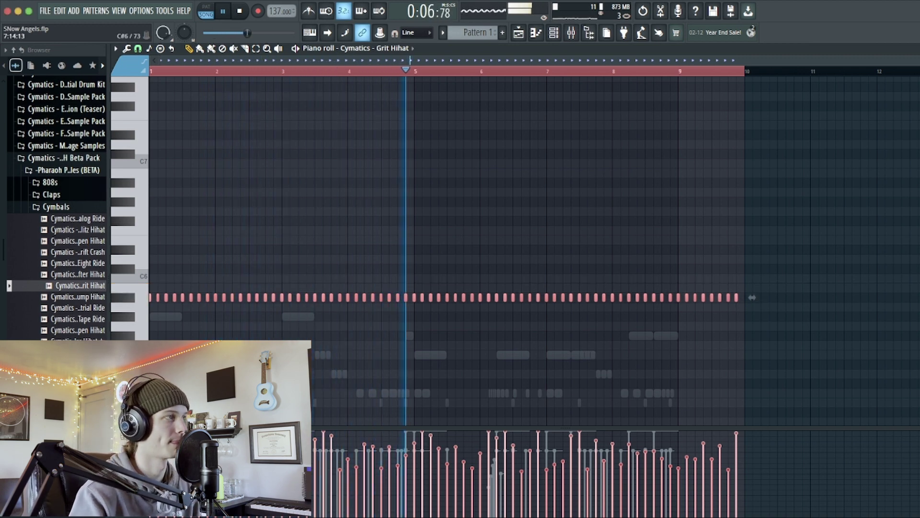
Add Lakers Snare - B with a descending roll of four three-hit groups and rising velocities across bar 8.
key(F9)
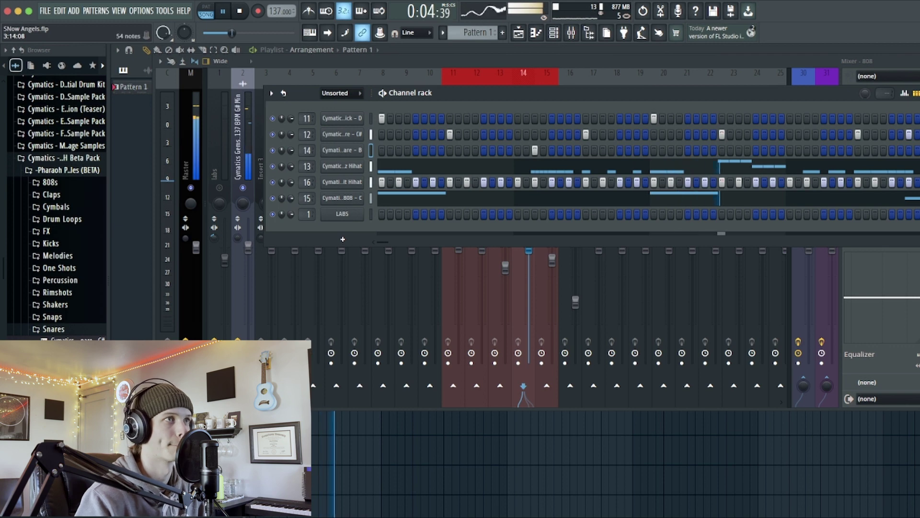
key(space)
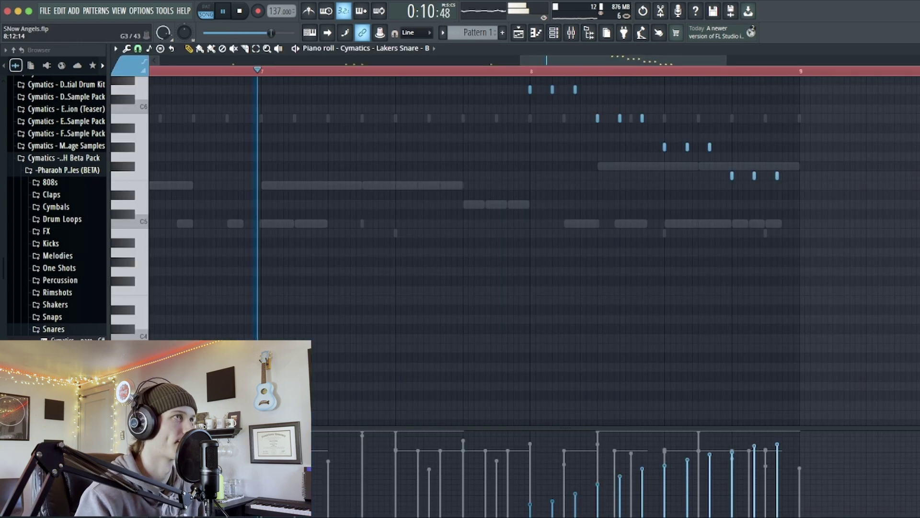
scroll(616, 352, down, 3)
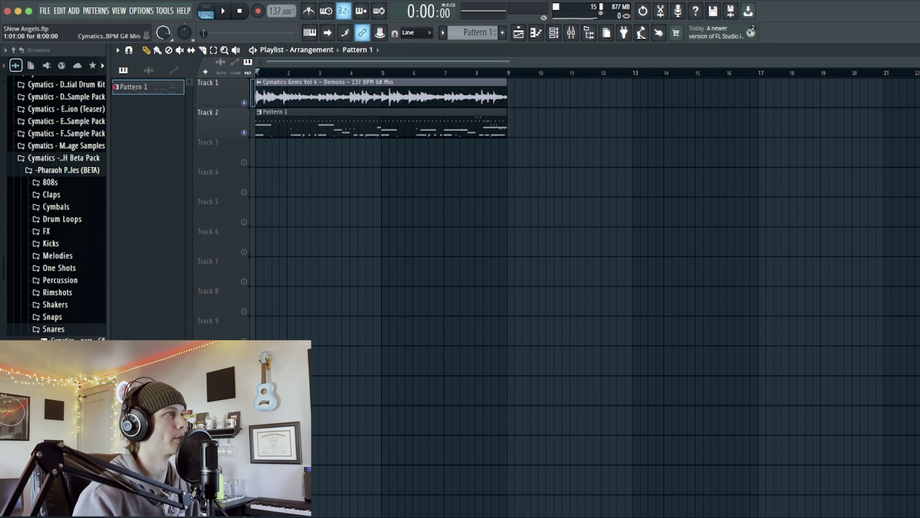
Put the Demons melody loop on Track 3 with a copy on Track 4, and mute Track 3.
drag(381, 96, 381, 196)
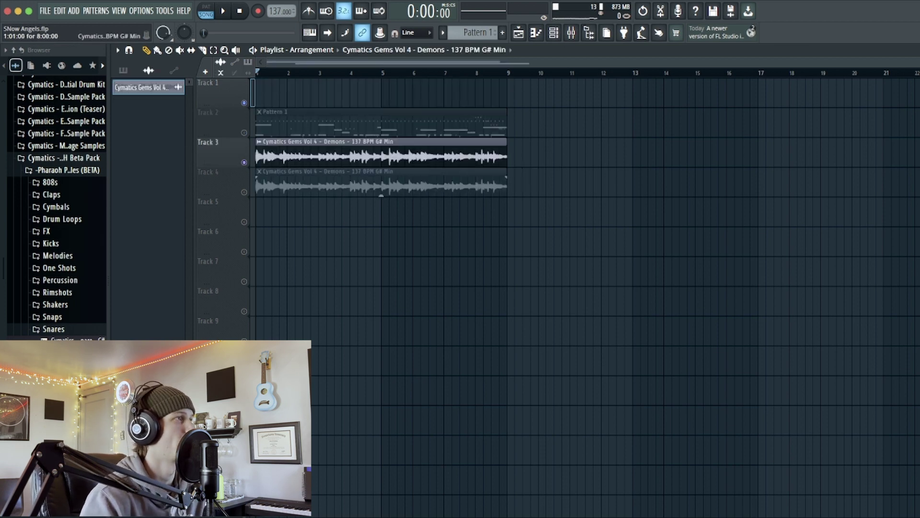
click(244, 192)
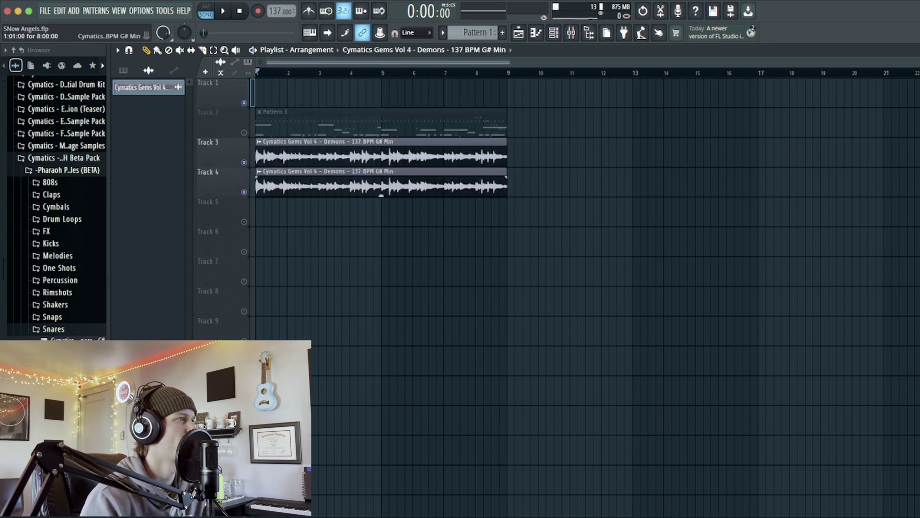
click(244, 163)
Make the melody clip on Track 4 a unique clip and route it to its own mixer track 3.
key(space)
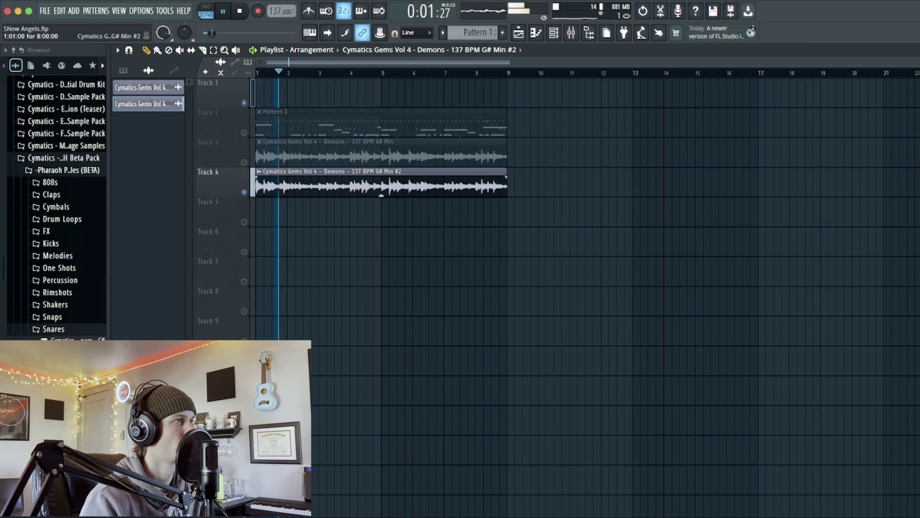
double_click(336, 185)
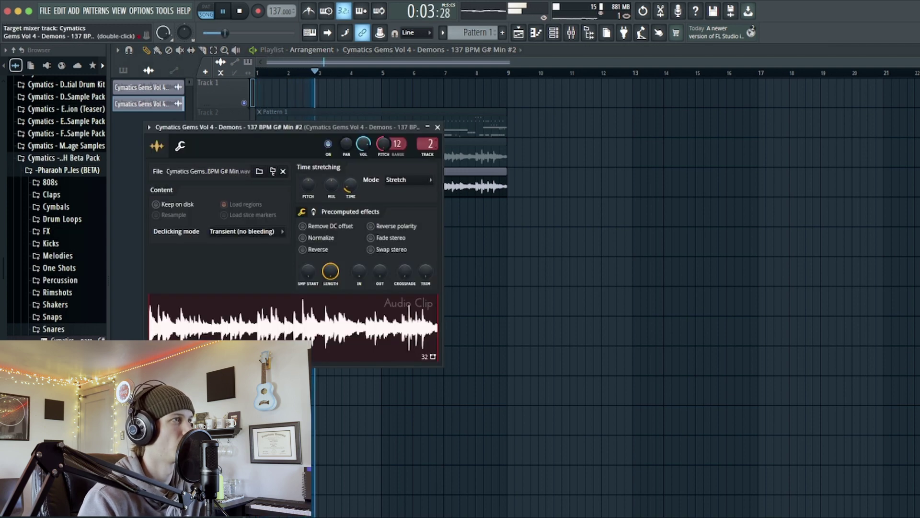
right_click(426, 146)
click(443, 155)
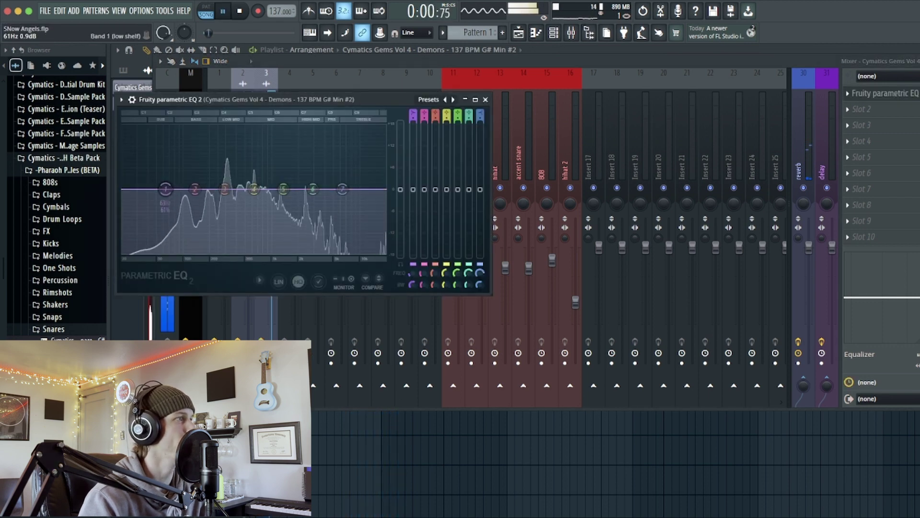
Cut the low end of the melody copy with band 1 of Fruity Parametric EQ 2, using a steep slope and raising its frequency.
right_click(165, 187)
click(226, 229)
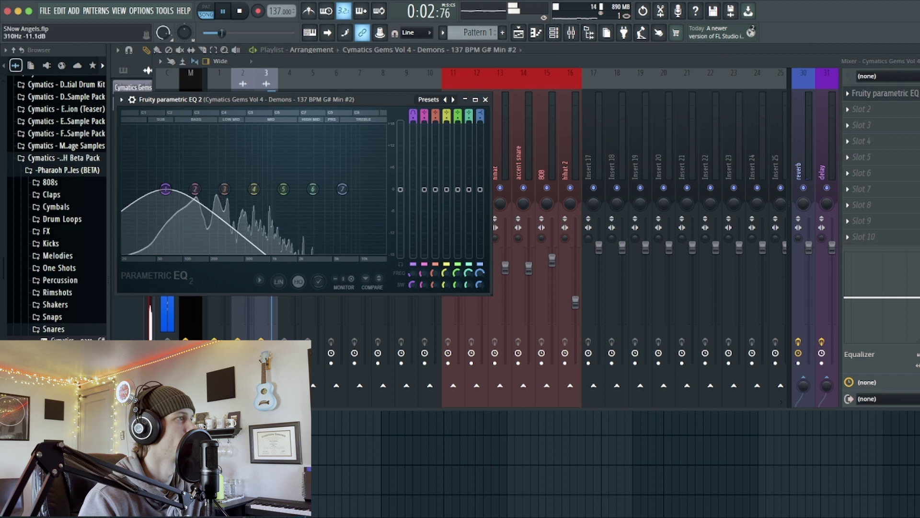
key(super+z)
right_click(167, 190)
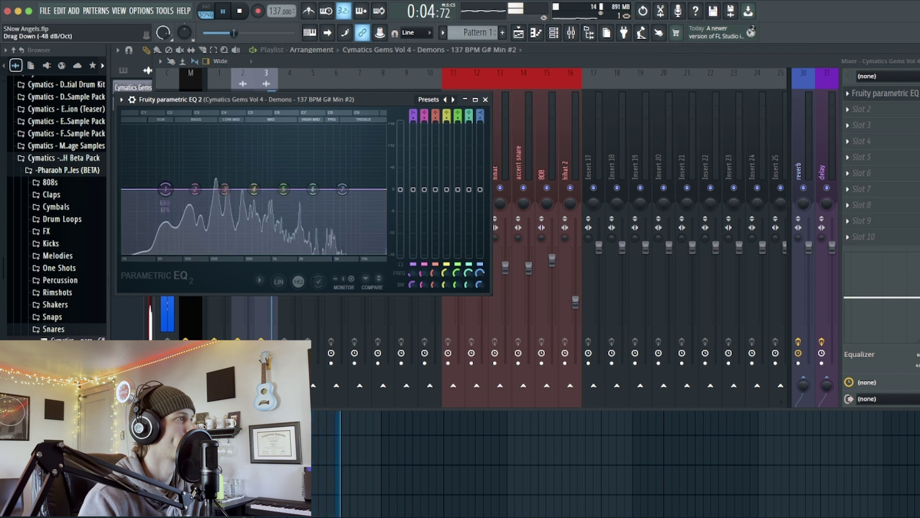
drag(165, 188, 201, 190)
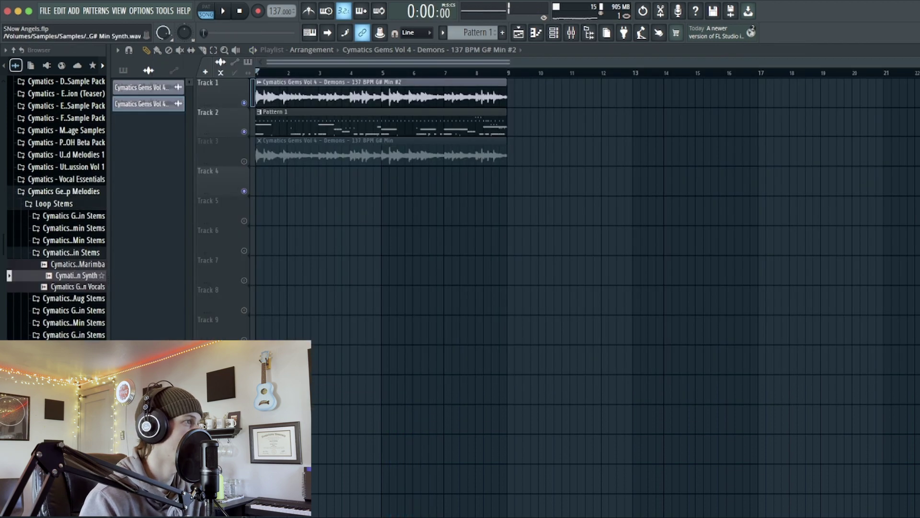
Place the Demons Synth stem on Track 5 and the Vocals stem on Track 6, unmute Track 5, and play the song.
drag(77, 275, 330, 210)
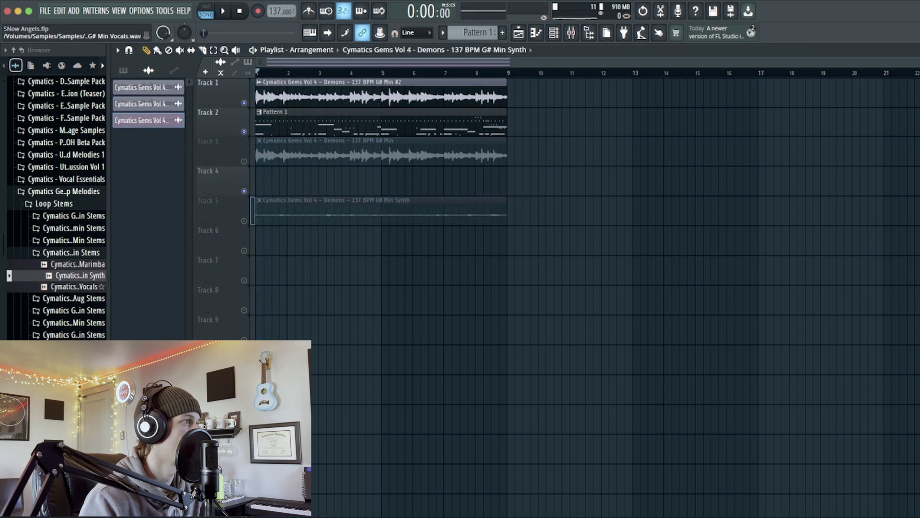
drag(74, 286, 287, 240)
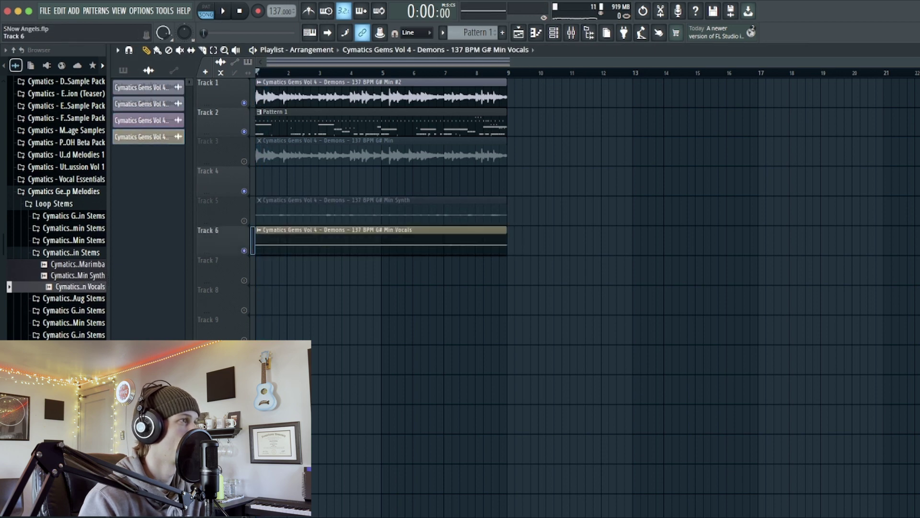
click(244, 220)
key(space)
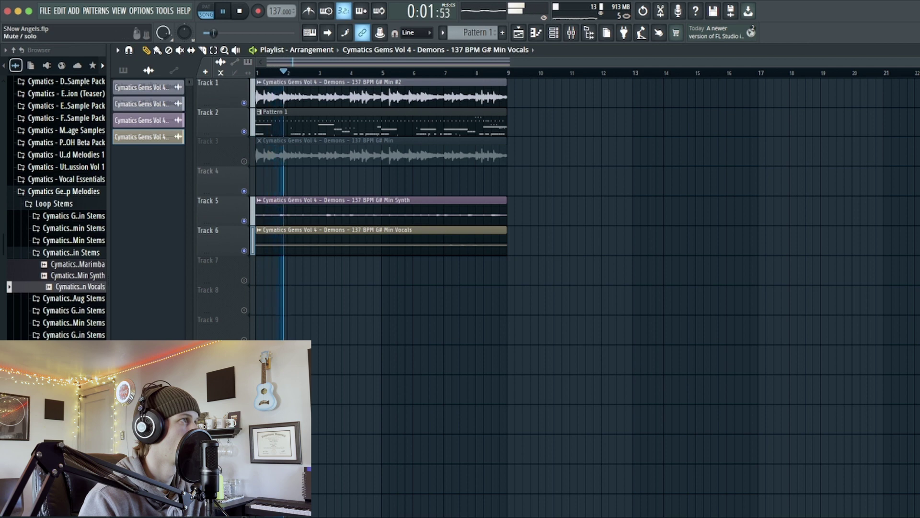
Normalize the Synth stem on Track 5, set its stretching mode to Stretch and shift its pitch within a range of 12, auditioning it alone.
click(244, 103)
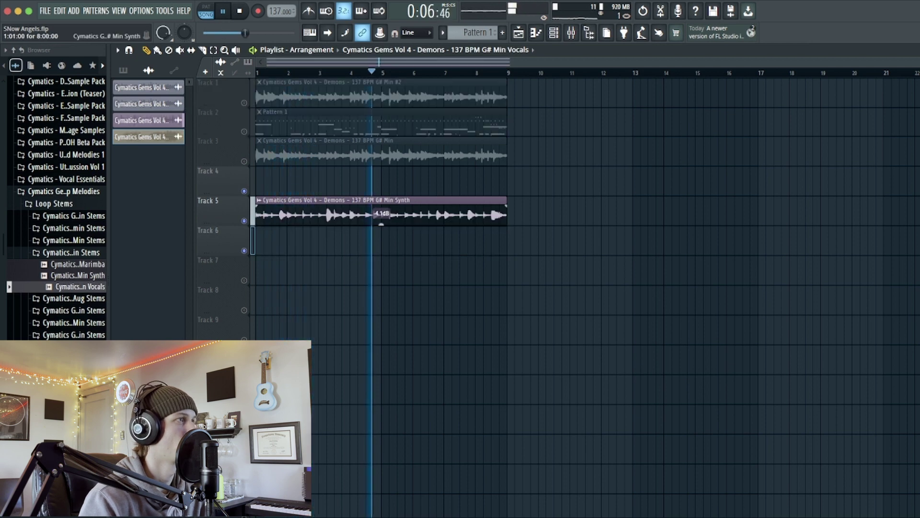
double_click(381, 214)
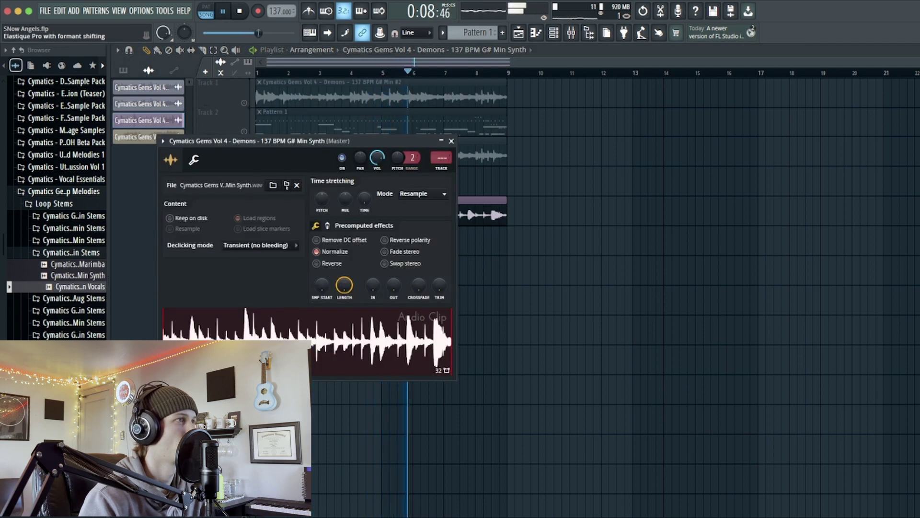
scroll(411, 157, up, 3)
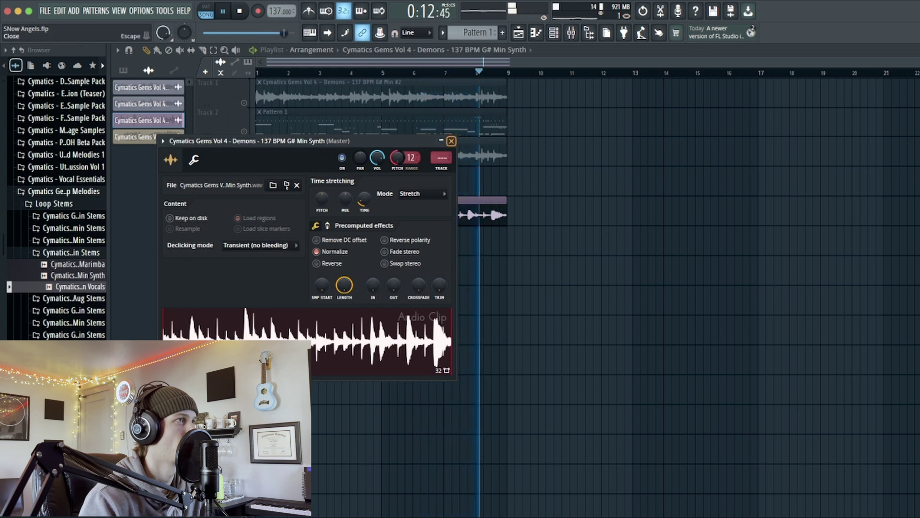
click(451, 141)
key(space)
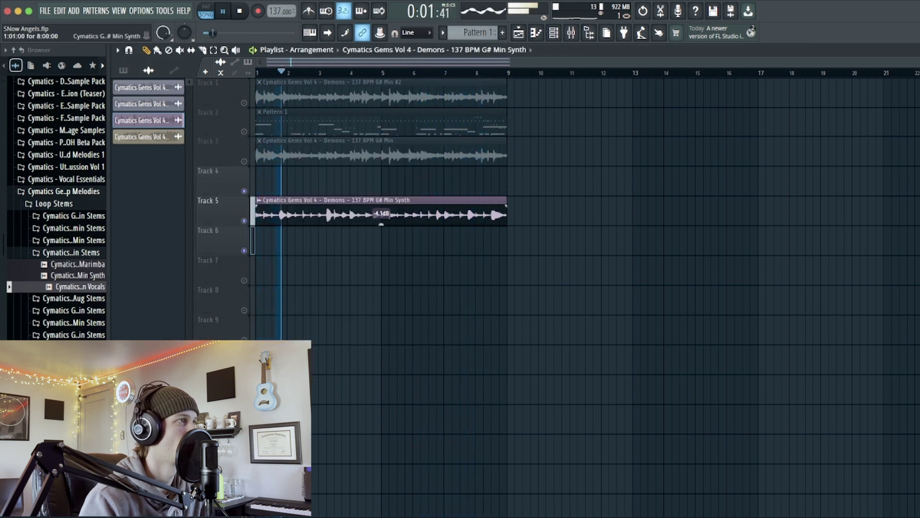
double_click(336, 214)
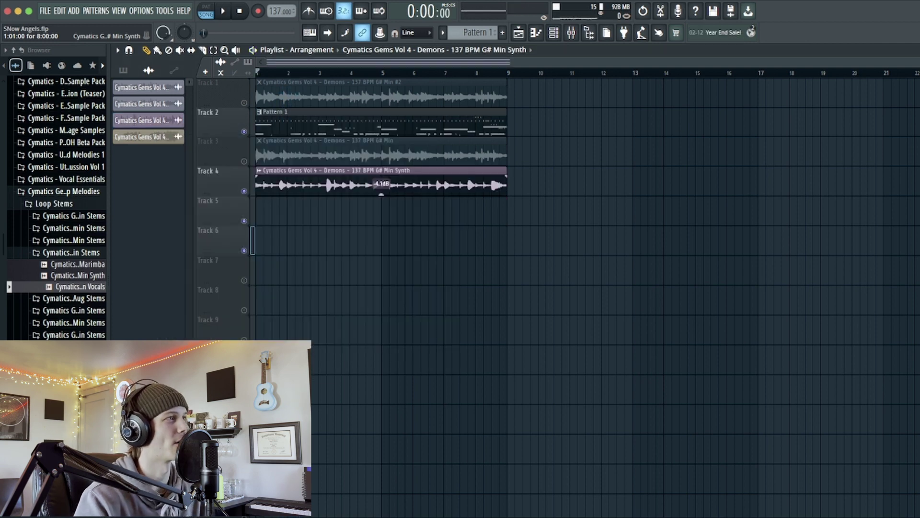
Start Pattern 1 and the Synth and Vocals stems at bar 9, duplicate them at bar 17, and delete the first Vocals clip.
drag(381, 194, 633, 194)
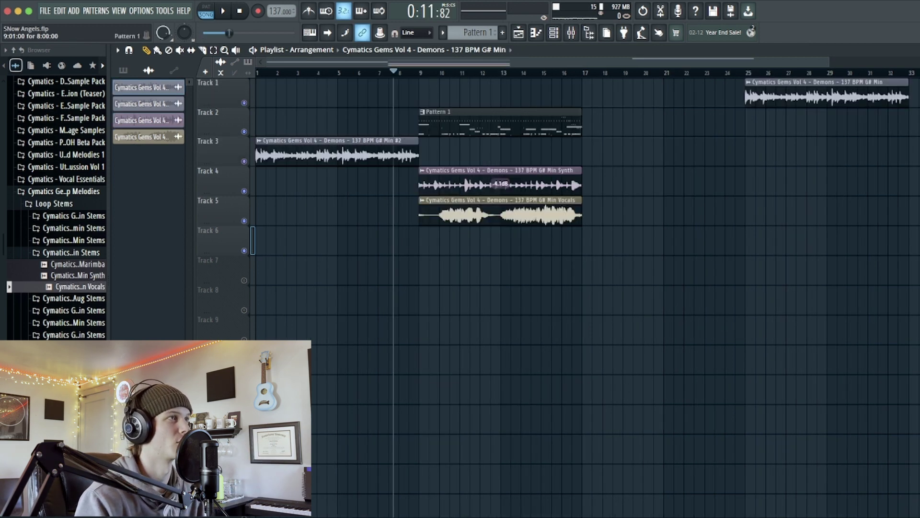
scroll(575, 192, right, 2)
key(ctrl+b)
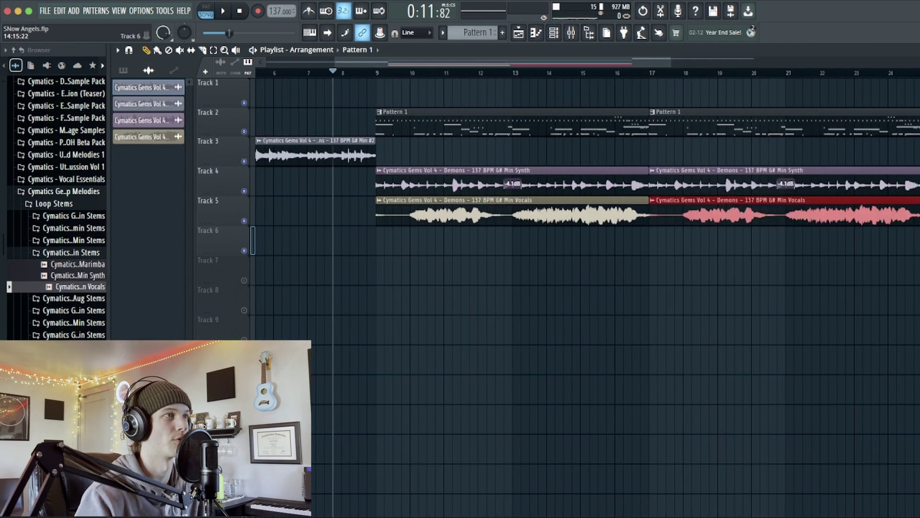
right_click(580, 215)
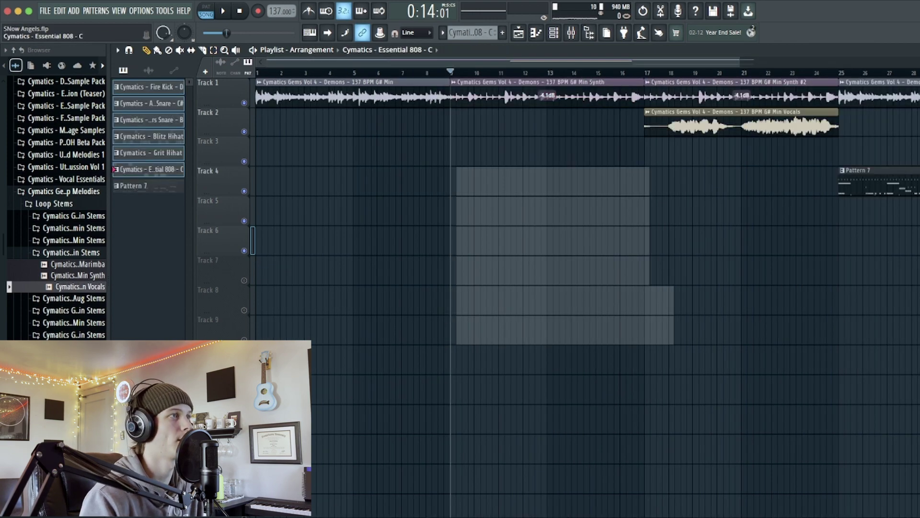
Duplicate the six split drum and 808 patterns on Tracks 4 to 9 from bar 9 to bar 17.
scroll(259, 240, down, 3)
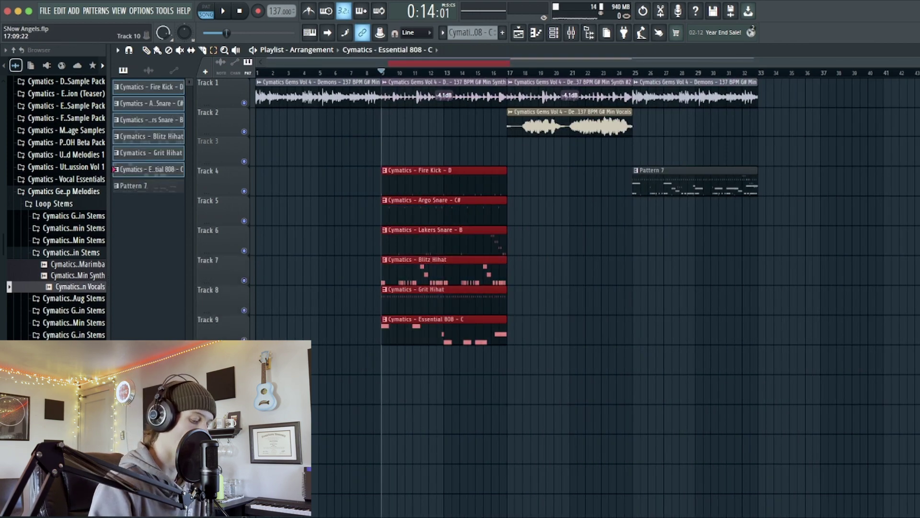
key(ctrl+b)
scroll(611, 298, up, 3)
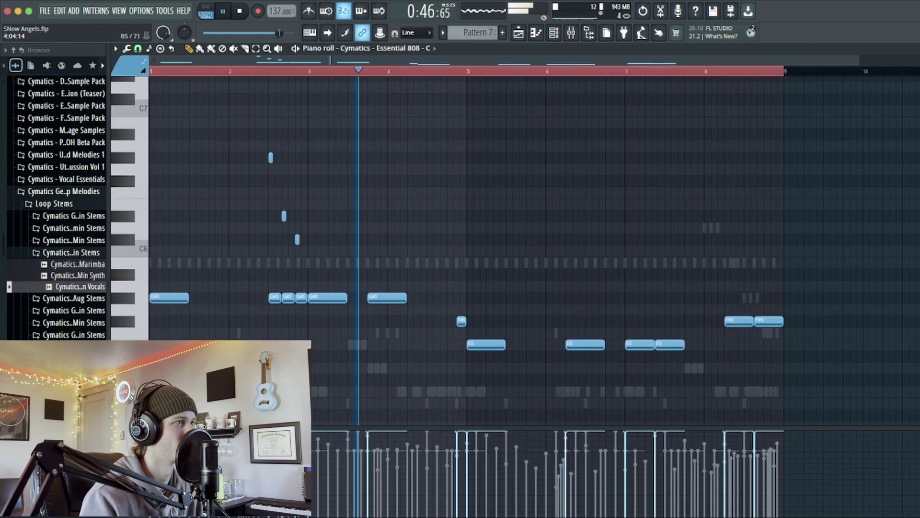
Add a second G#5 note in bar 4 of the 808 line and lengthen the F#5 note before bar 5 by starting it earlier.
key(space)
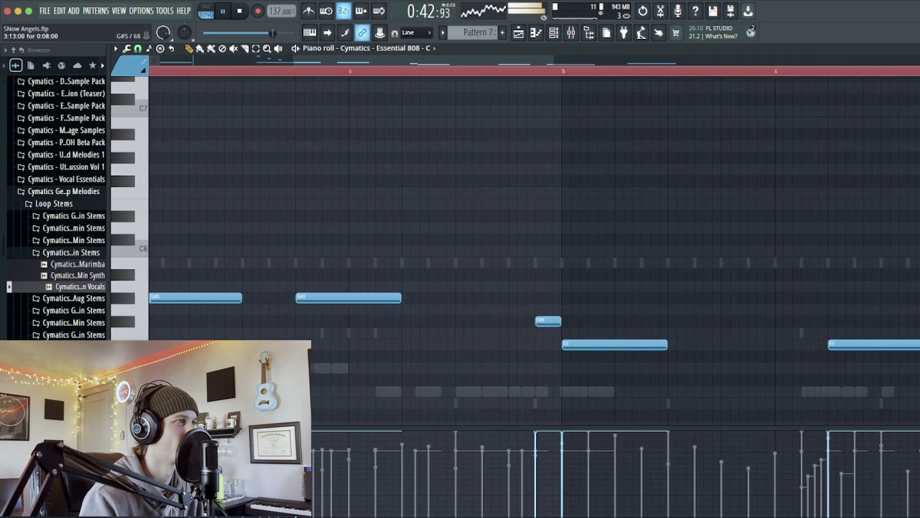
click(403, 297)
scroll(458, 276, down, 5)
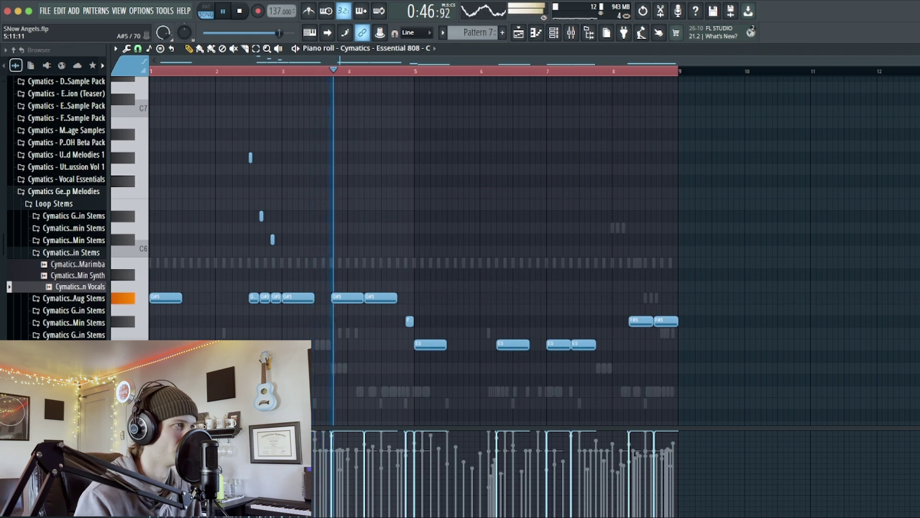
scroll(410, 321, up, 3)
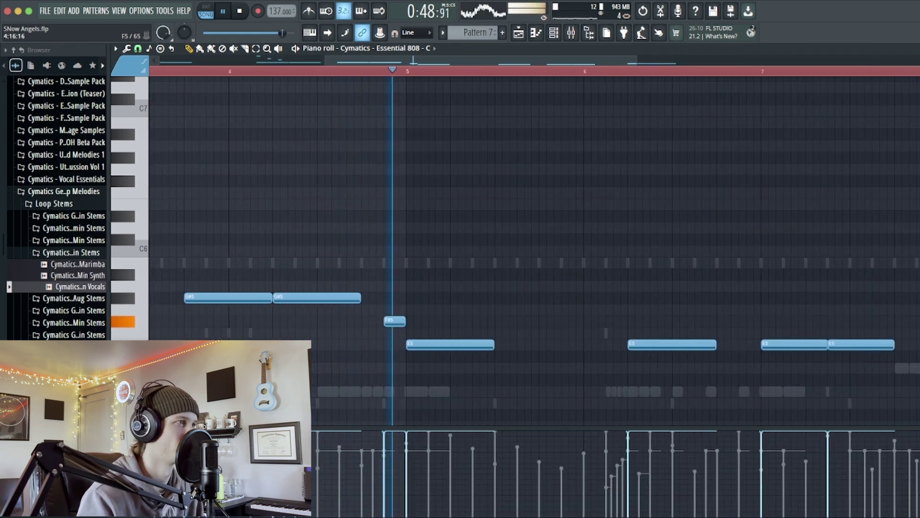
key(space)
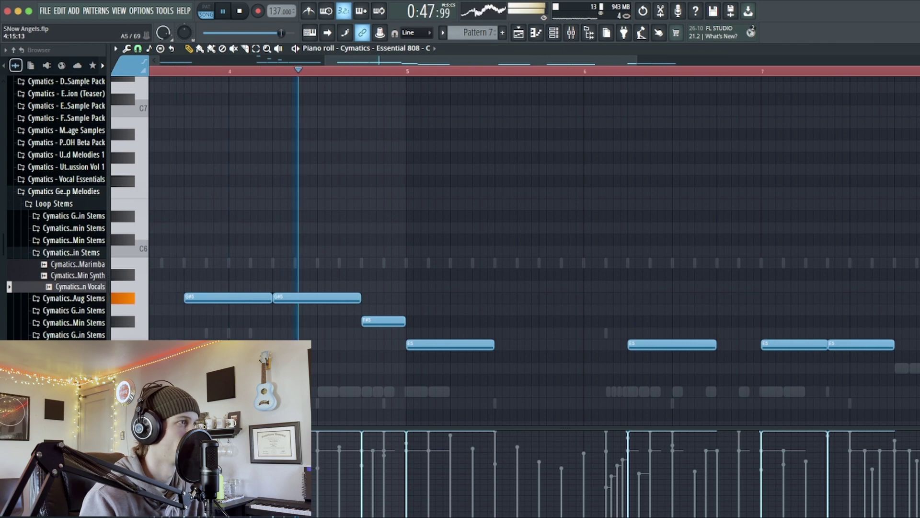
scroll(527, 240, down, 4)
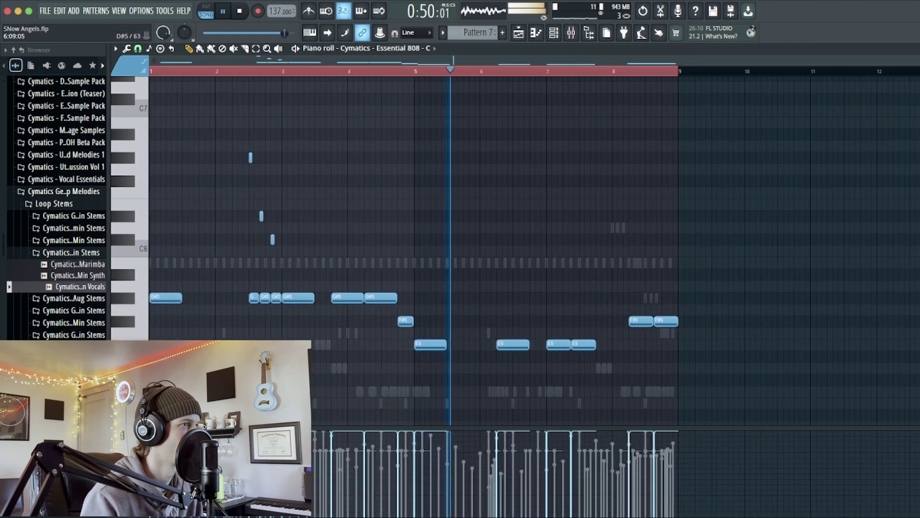
Add a short high E6 note in bar 6 of the 808 line and extend the E5 notes in bar 7.
key(space)
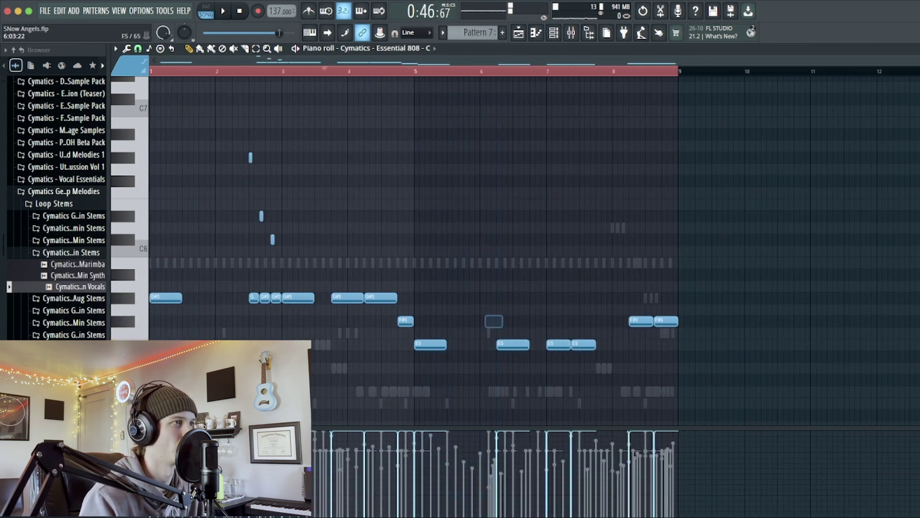
drag(485, 262, 492, 204)
scroll(502, 204, up, 3)
scroll(657, 355, down, 5)
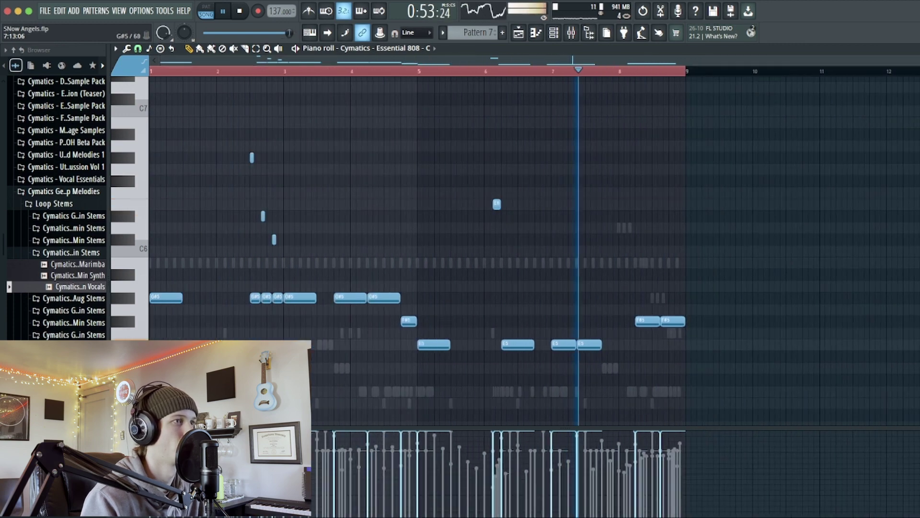
scroll(659, 355, up, 5)
click(580, 344)
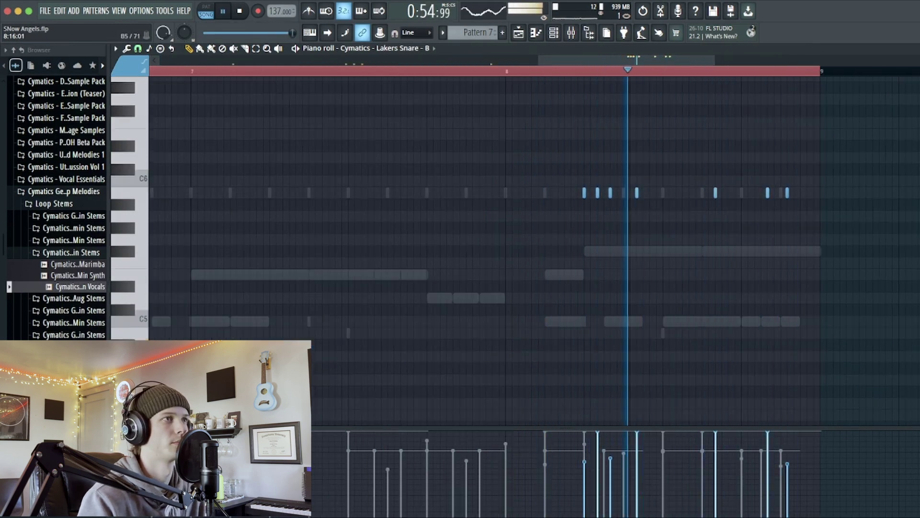
Select all Lakers Snare notes and transpose them down three semitones during playback.
key(ctrl+a)
key(space)
key(space)
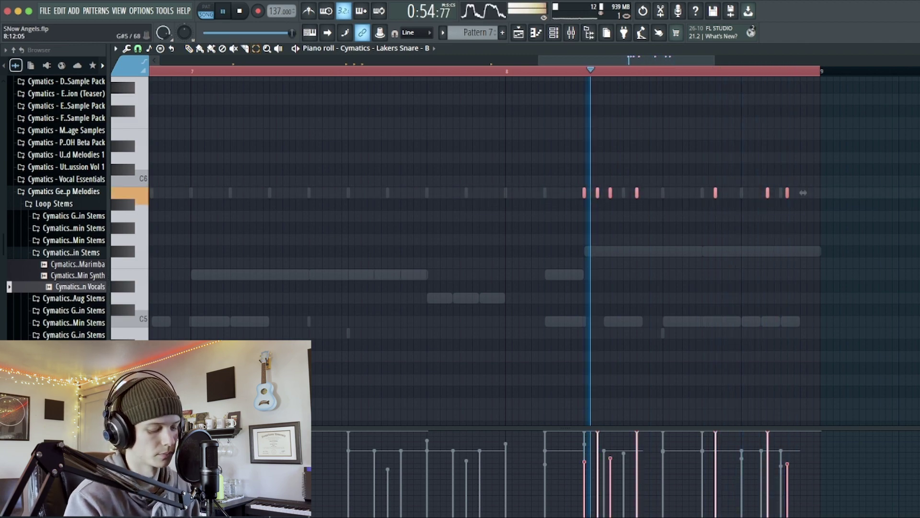
key(Down)
key(Down)
key(Down)
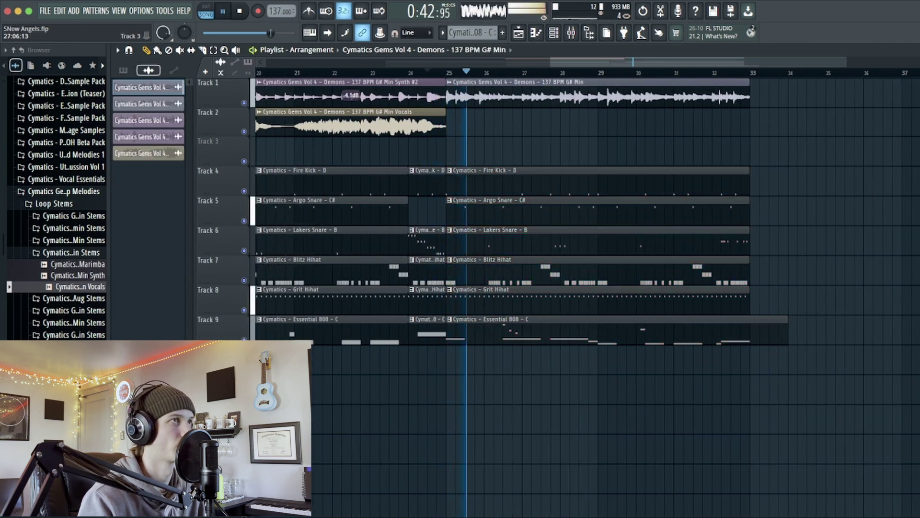
Layer the Demons melody loop on Track 3 from bar 25 and open it as a unique clip.
scroll(535, 151, down, 2)
drag(480, 152, 473, 151)
key(space)
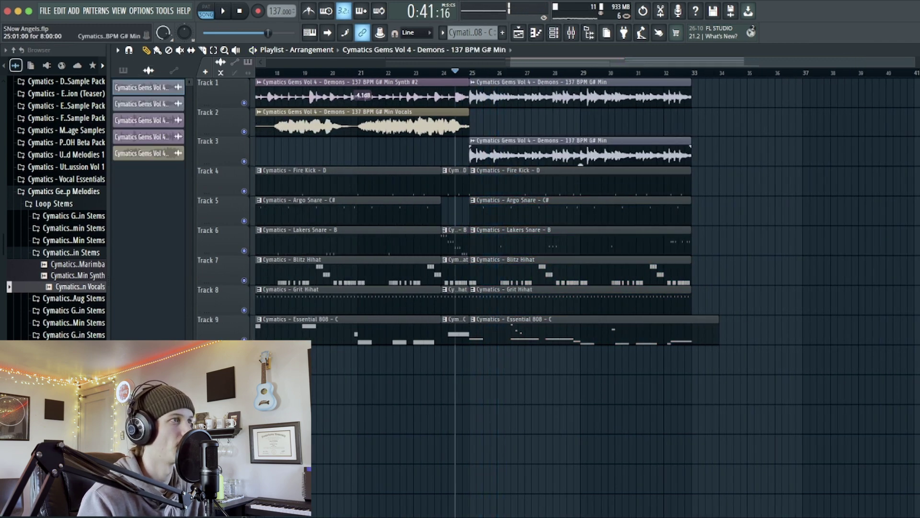
double_click(518, 152)
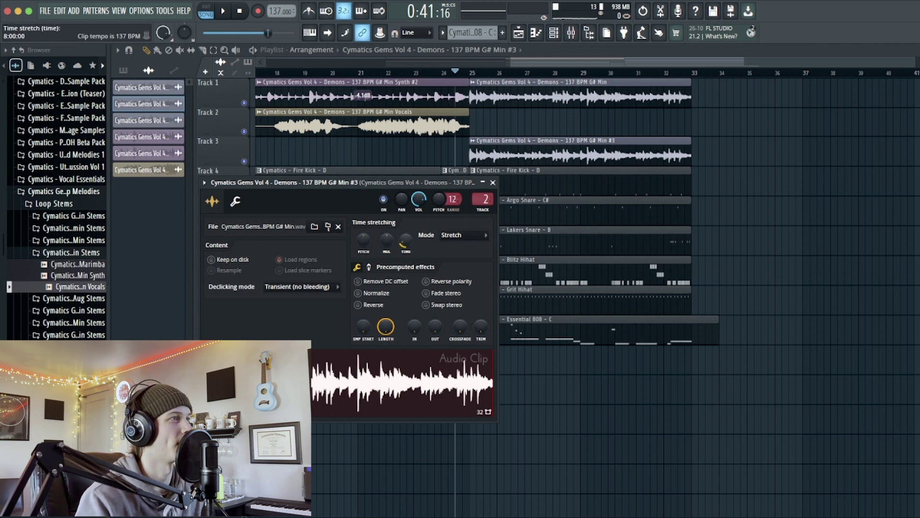
Play the final section with the mixer in view and lower the 808 track's level slightly.
key(F9)
key(space)
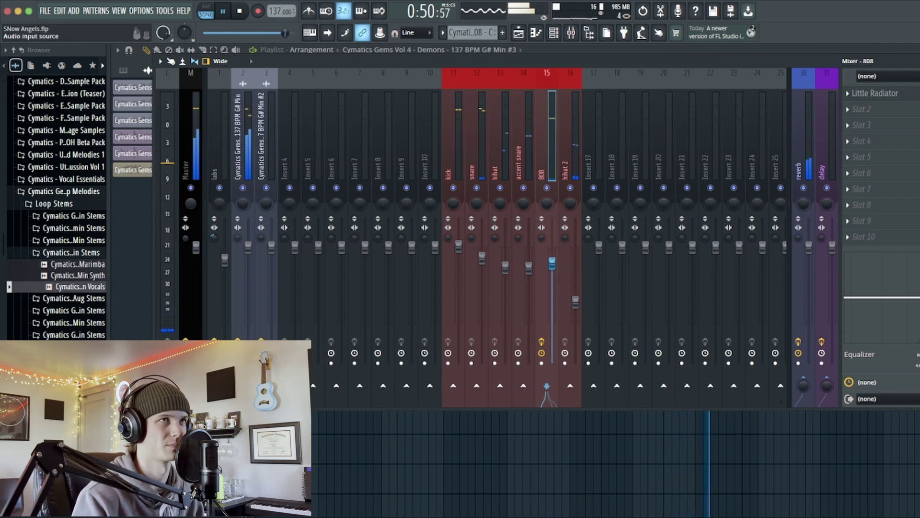
key(Escape)
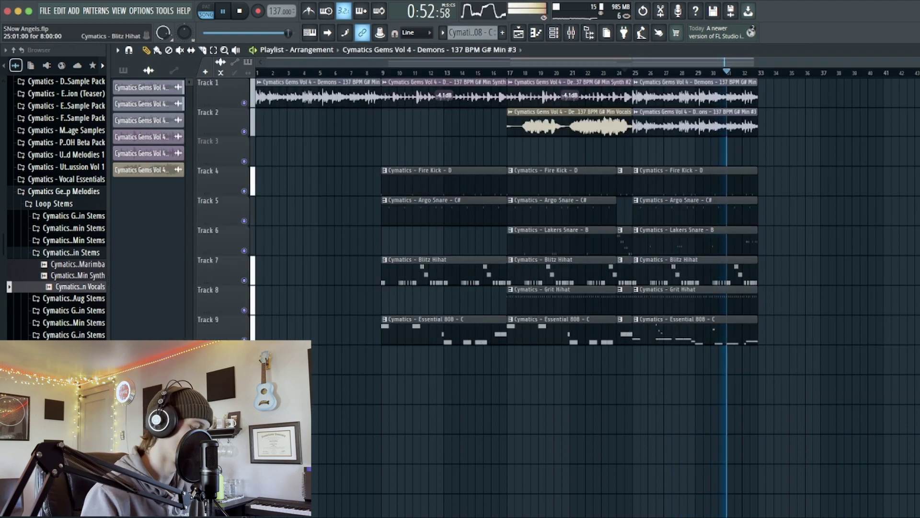
Repeat the arranged sections to extend the song to bar 65 and return the playhead to the start.
key(space)
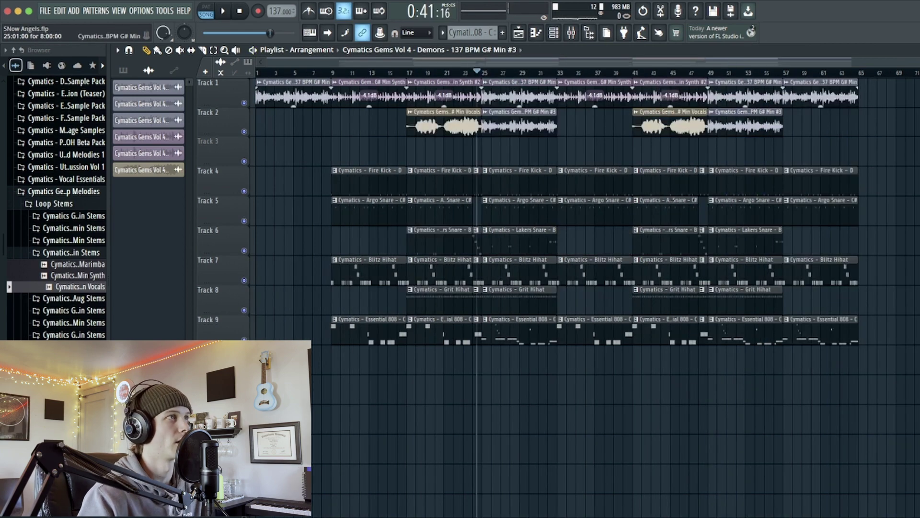
drag(477, 72, 257, 72)
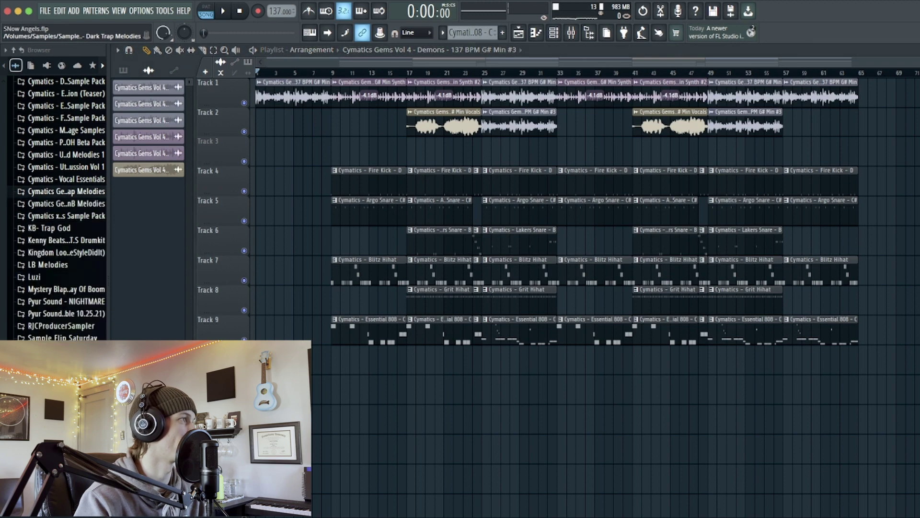
Inspect the Approach Reverse Impact and Essential Strike FX clips around the bar 25 transition during playback.
scroll(55, 206, up, 3)
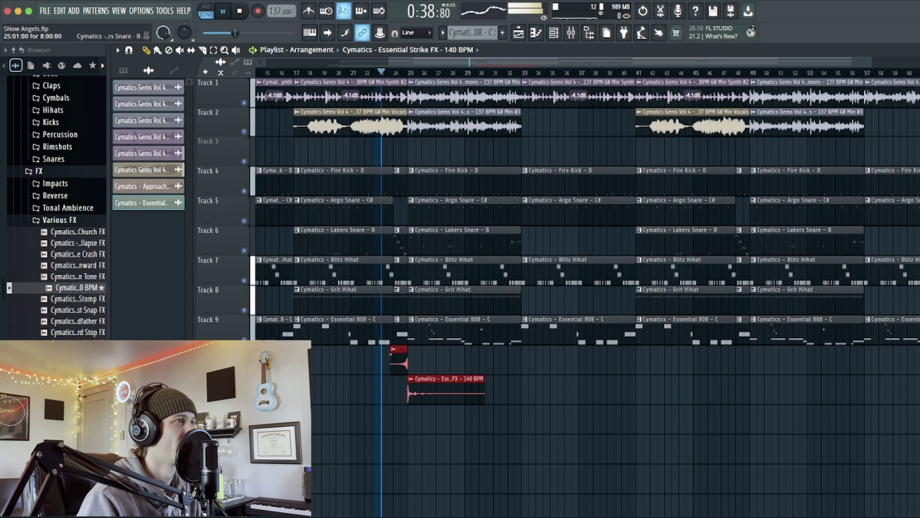
scroll(402, 300, up, 7)
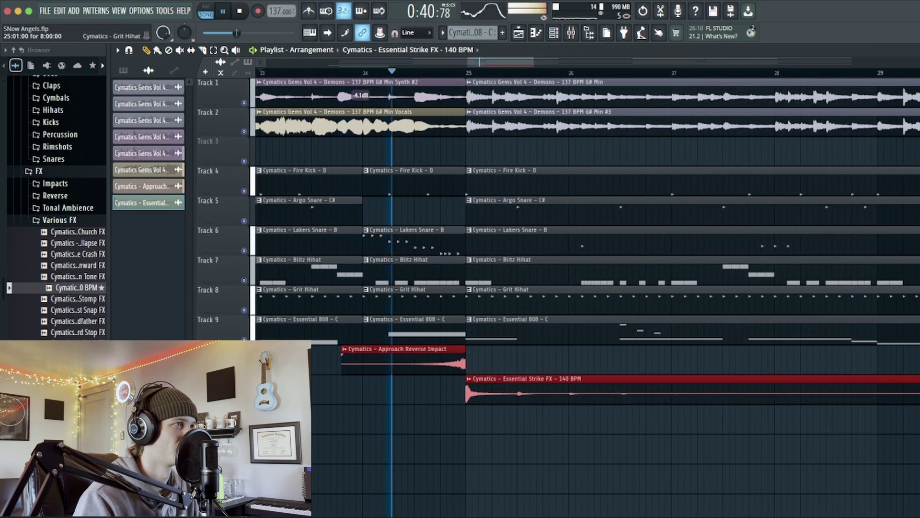
scroll(527, 216, down, 5)
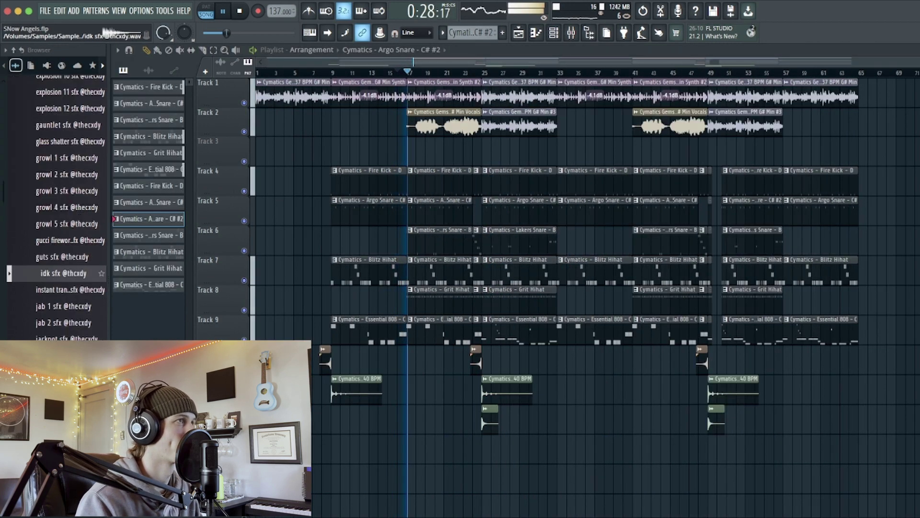
Audition the transition into bar 33 and nudge the transition 4 sfx clip later until it starts one step before the bar.
key(space)
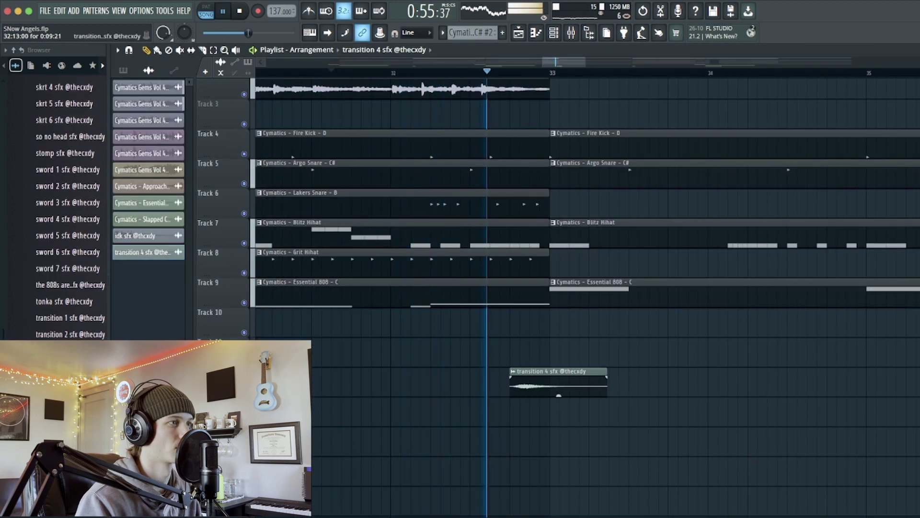
key(space)
key(space)
drag(556, 386, 576, 386)
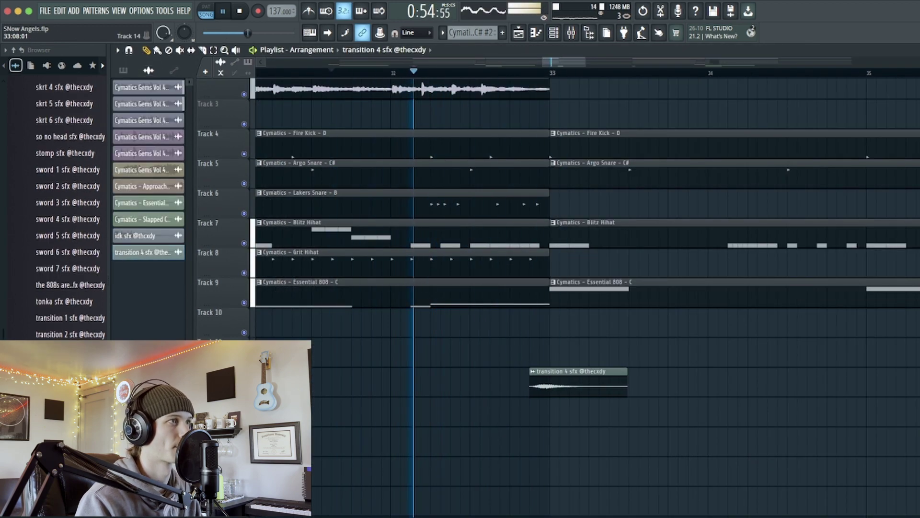
key(space)
key(space)
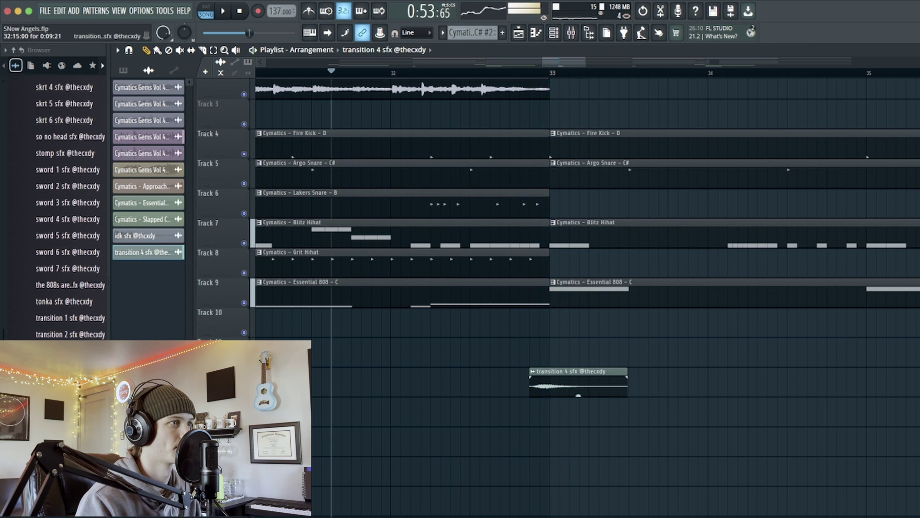
mouse_move(577, 396)
mouse_down()
mouse_move(598, 396)
mouse_move(588, 395)
mouse_up()
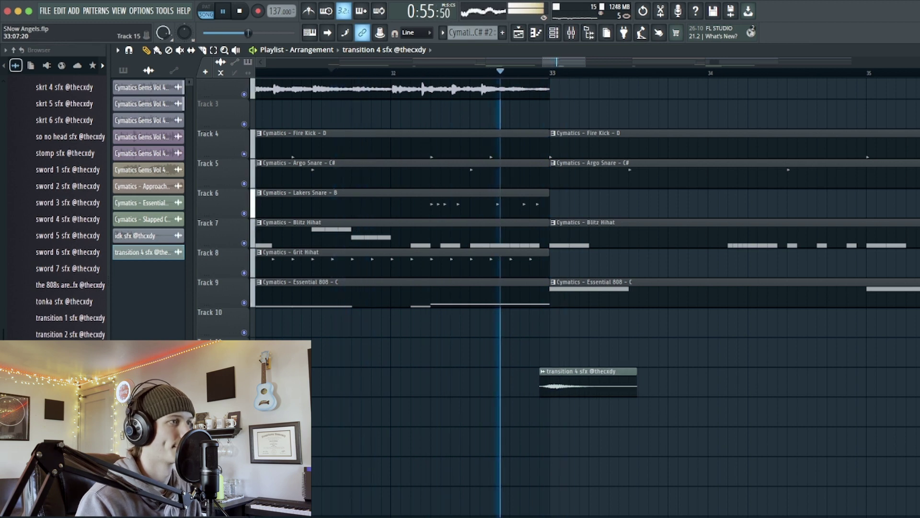